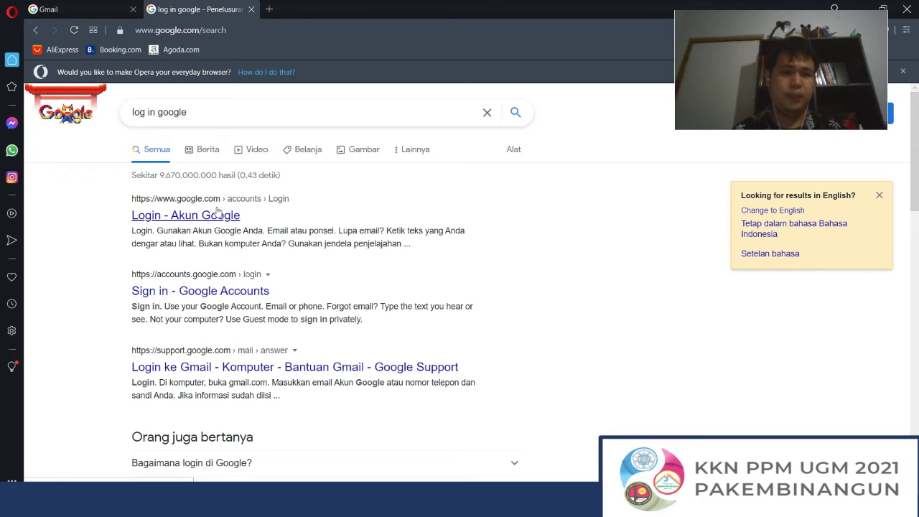
Step: Open the 'Login - Akun Google' result from the 'log in google' search
click(228, 102)
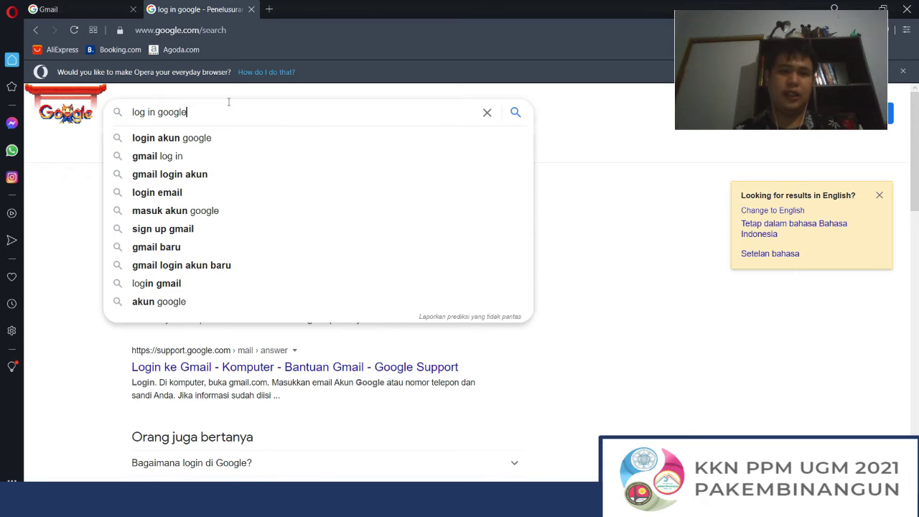
click(593, 254)
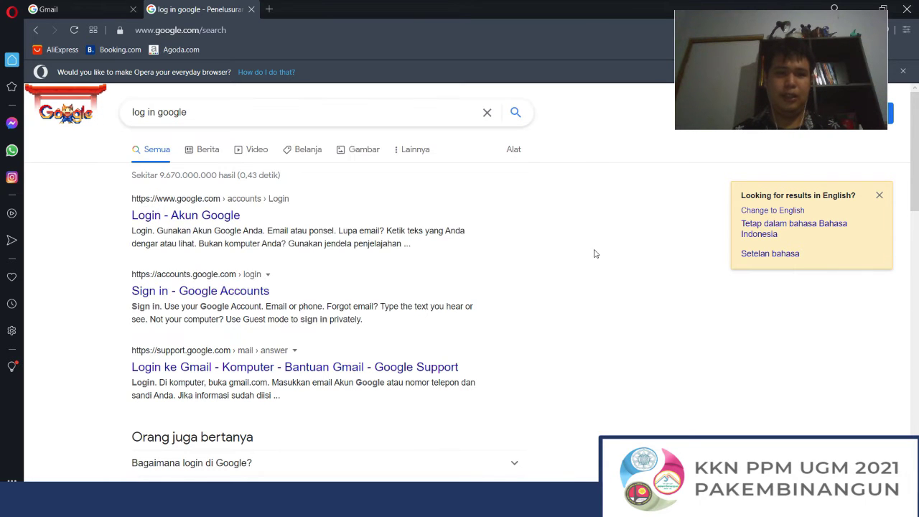
click(182, 112)
click(74, 283)
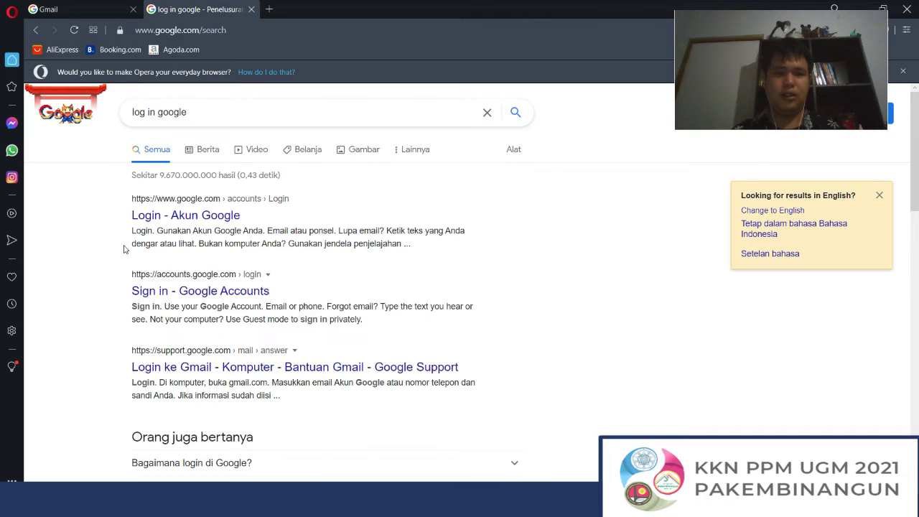
click(181, 223)
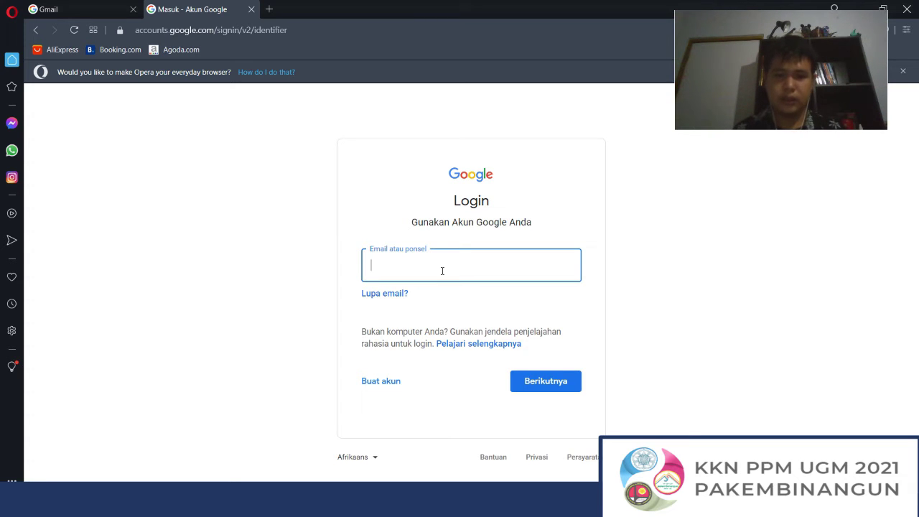
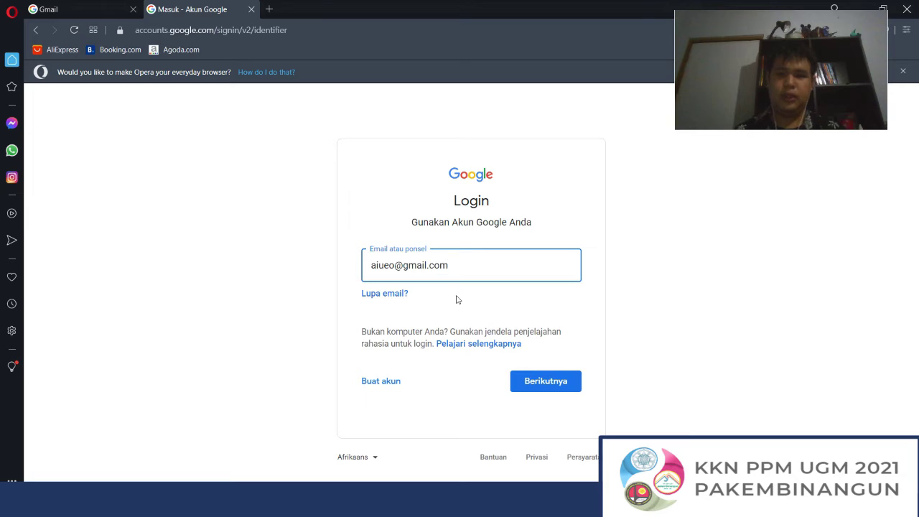
click(528, 394)
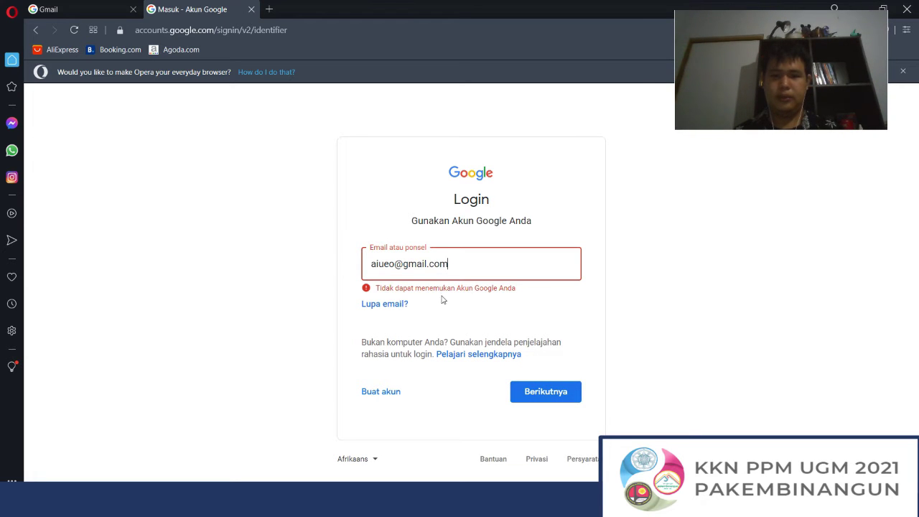
drag(395, 264, 342, 268)
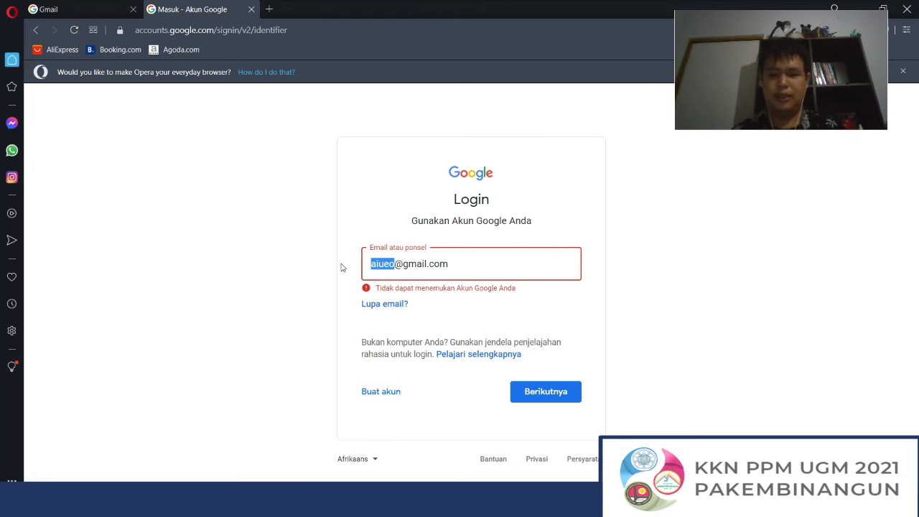
key(BackSpace)
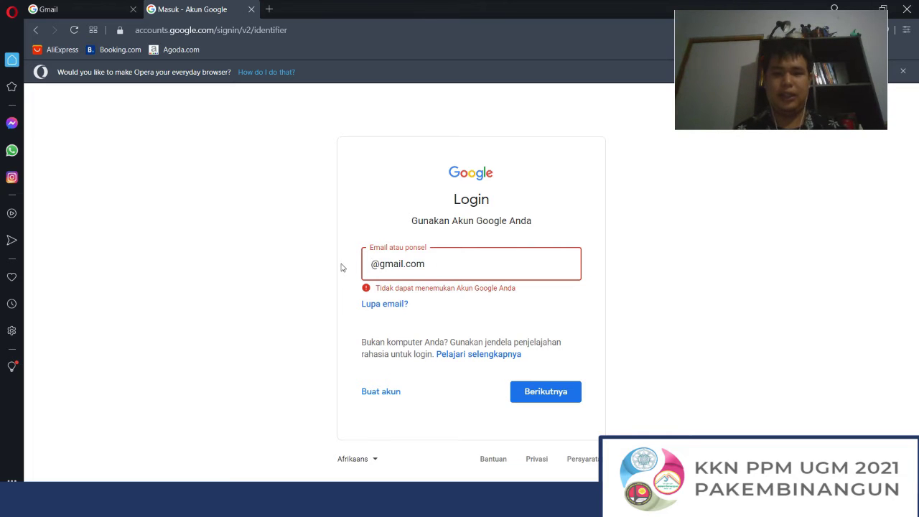
text(r)
key(BackSpace)
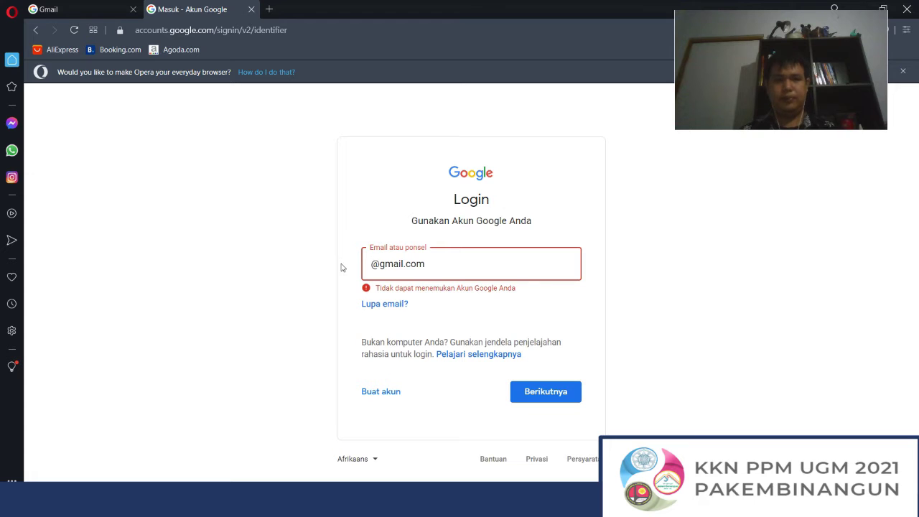
click(371, 507)
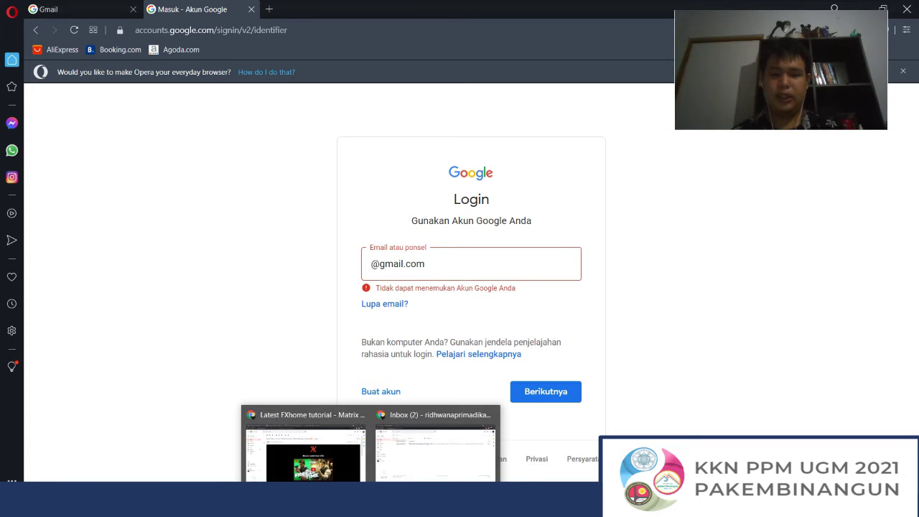
click(435, 462)
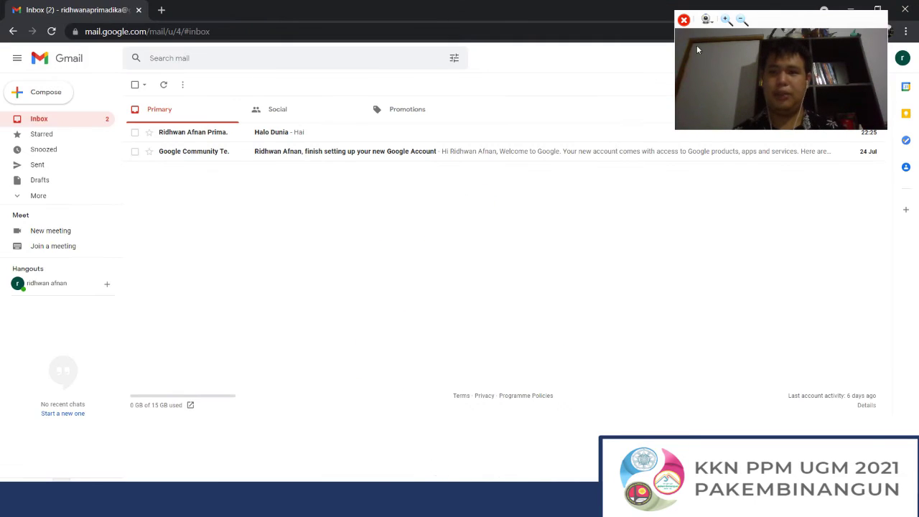
click(902, 57)
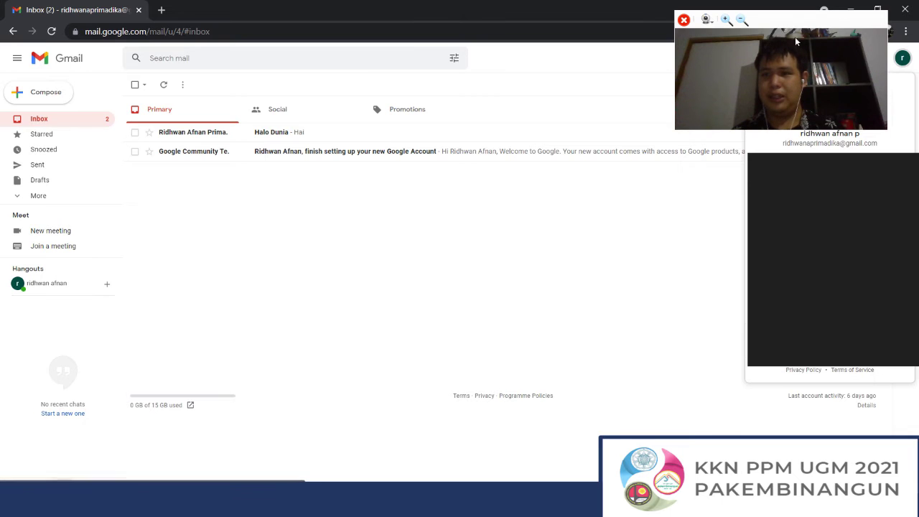
drag(787, 24, 656, 39)
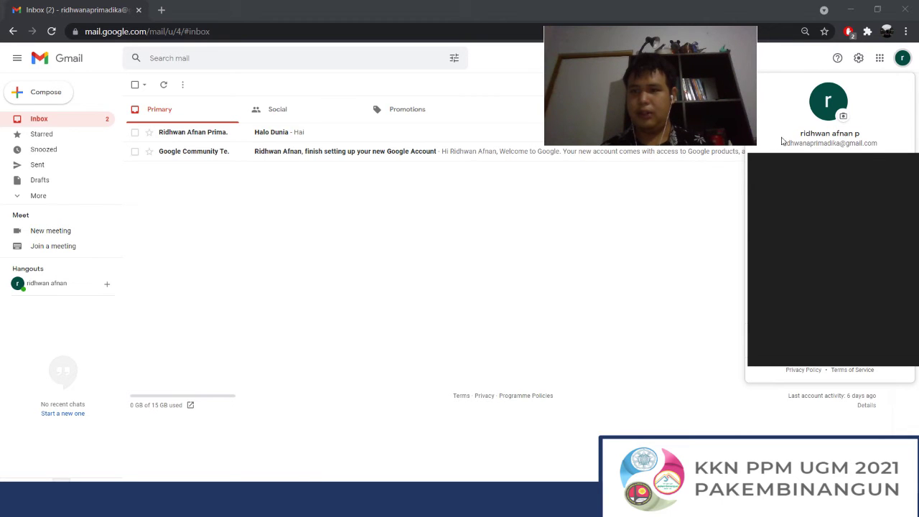
drag(783, 146, 895, 148)
key(ctrl+c)
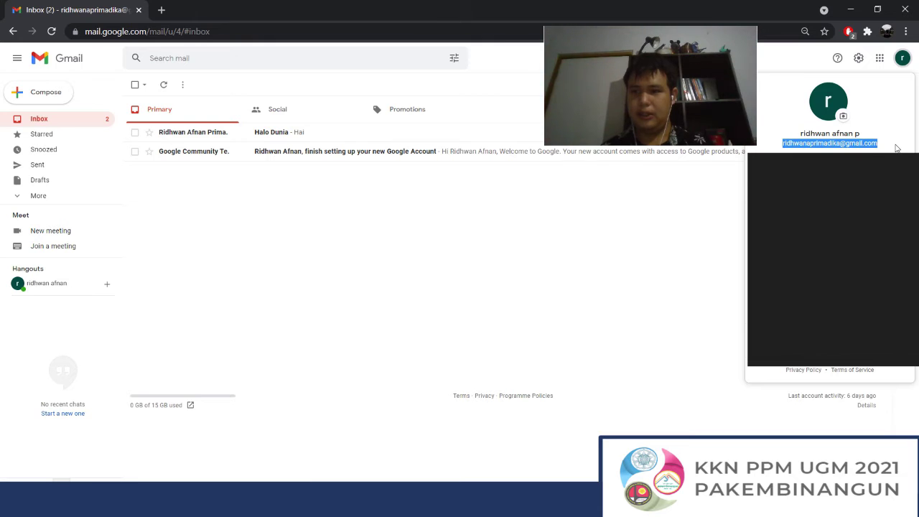
click(896, 150)
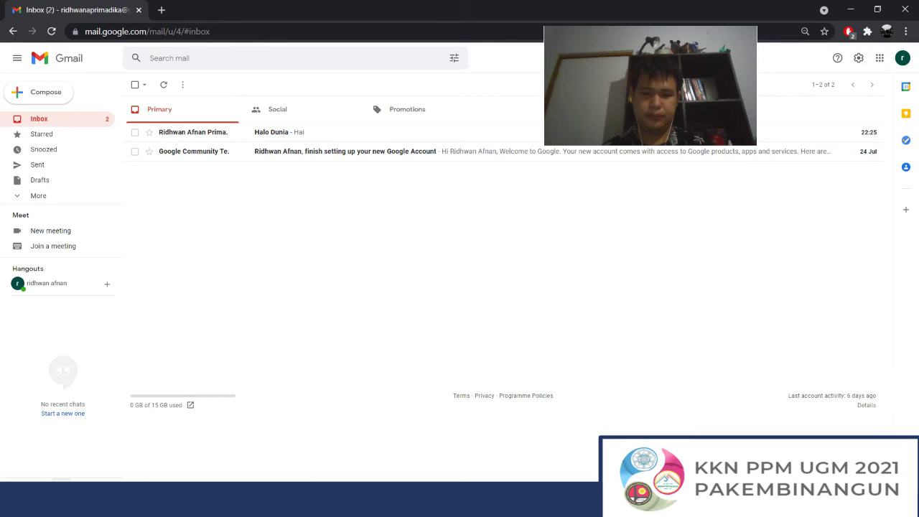
click(412, 504)
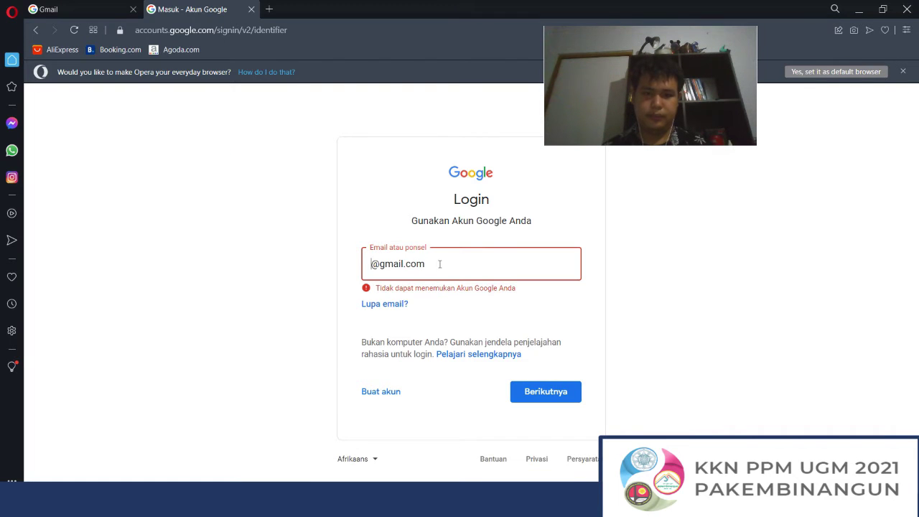
Step: Paste the account's email to reach the password step, then return to the Gmail inbox
key(ctrl+a)
key(ctrl+v)
click(549, 392)
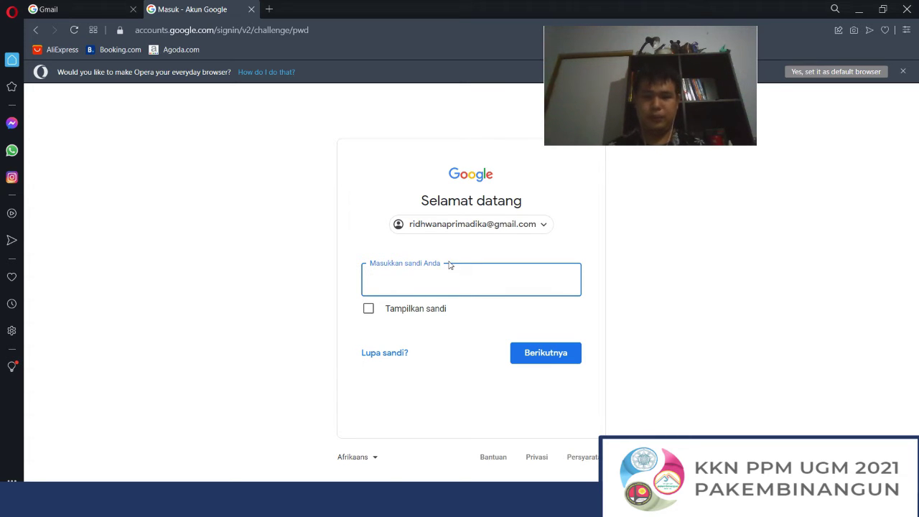
click(372, 500)
click(421, 474)
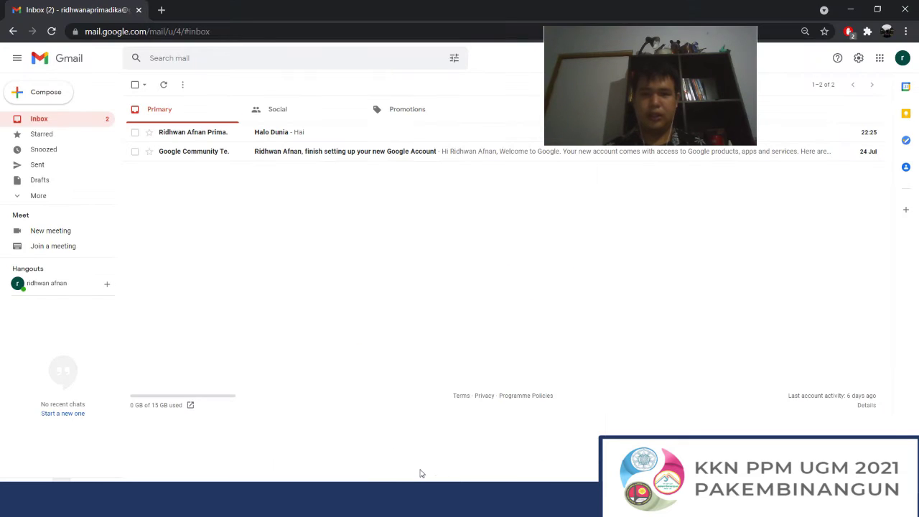
Step: Expand 'More' in the sidebar and scroll through Important, All Mail, Spam, Bin and Categories
click(657, 44)
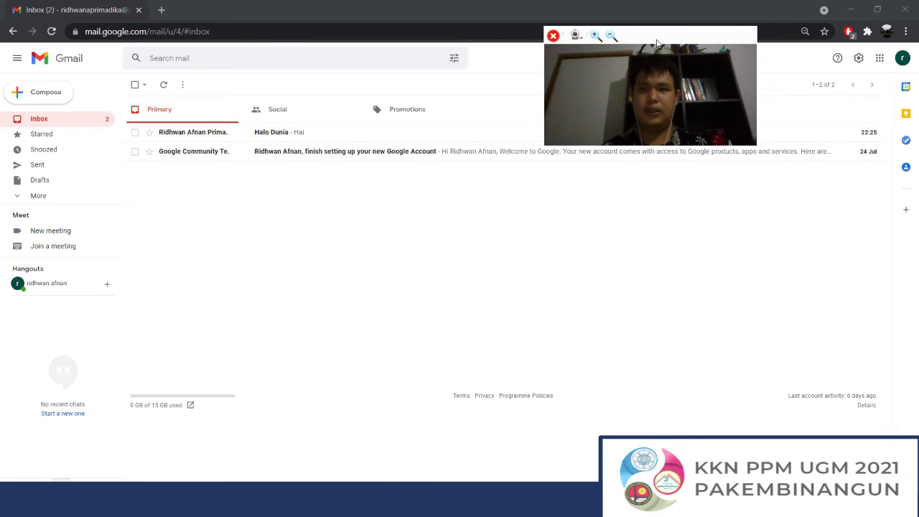
drag(657, 43, 814, 32)
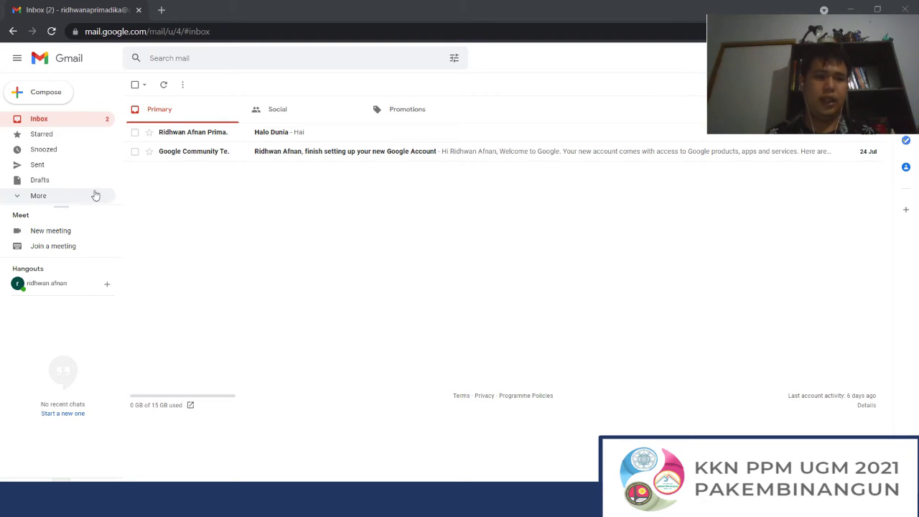
click(91, 196)
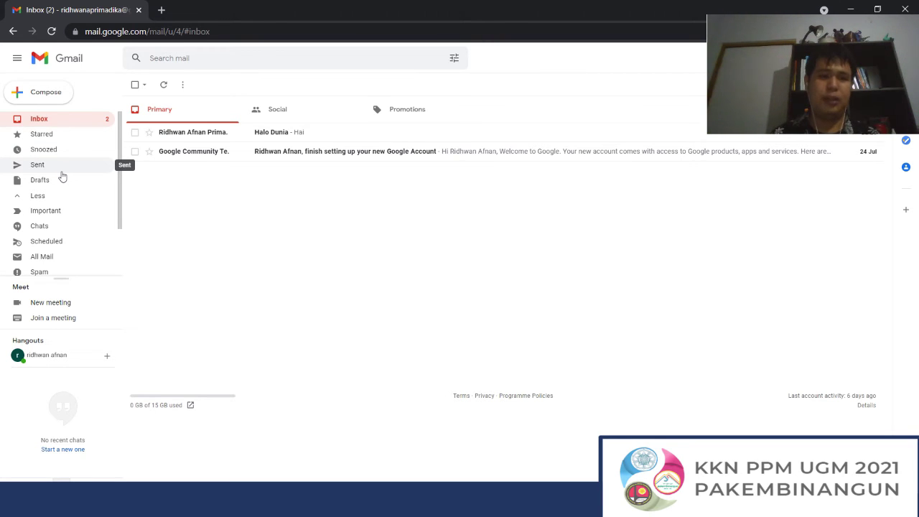
scroll(63, 176, down, 2)
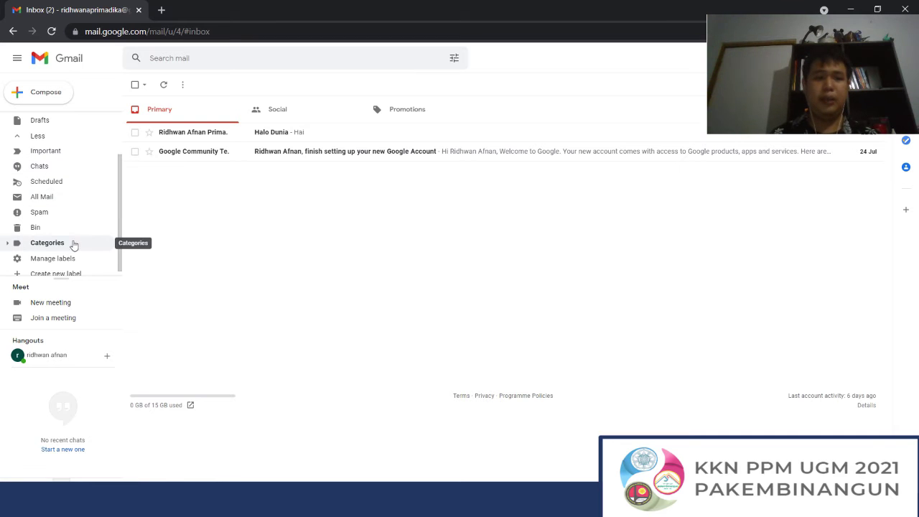
scroll(92, 196, up, 2)
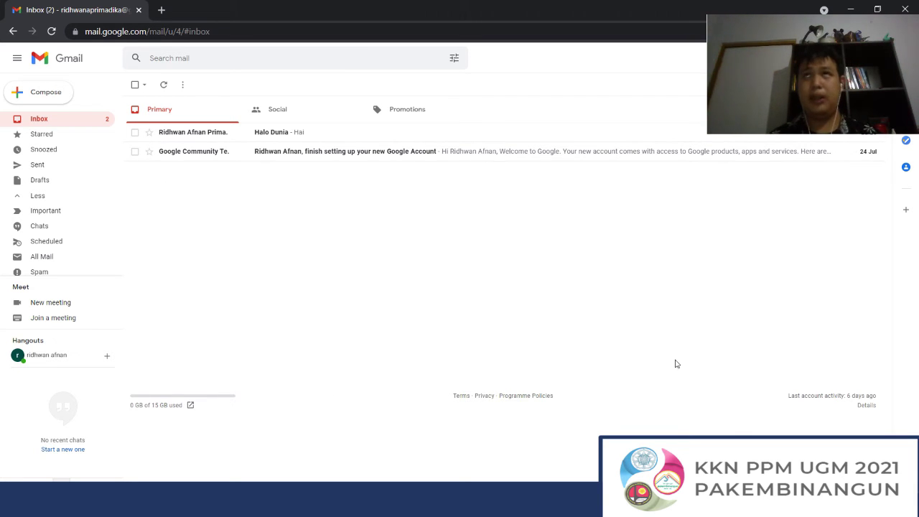
scroll(60, 159, down, 2)
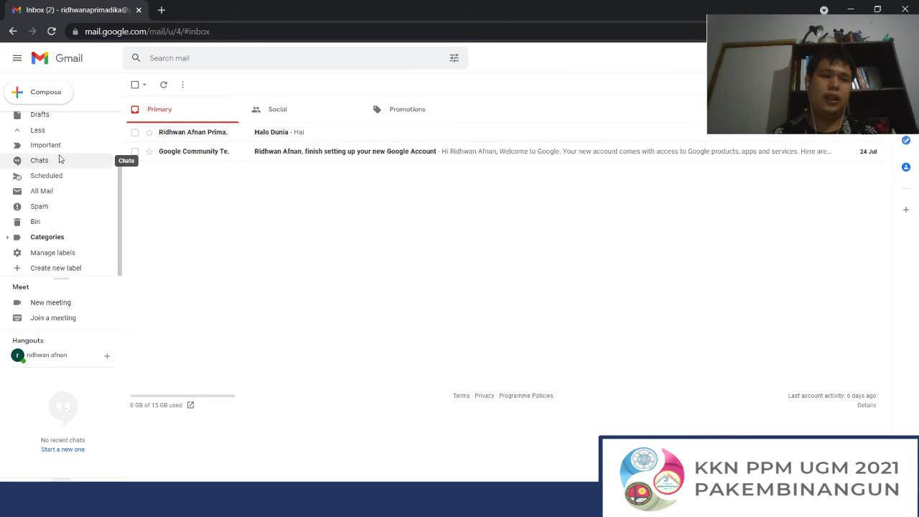
scroll(59, 158, up, 2)
scroll(58, 168, down, 2)
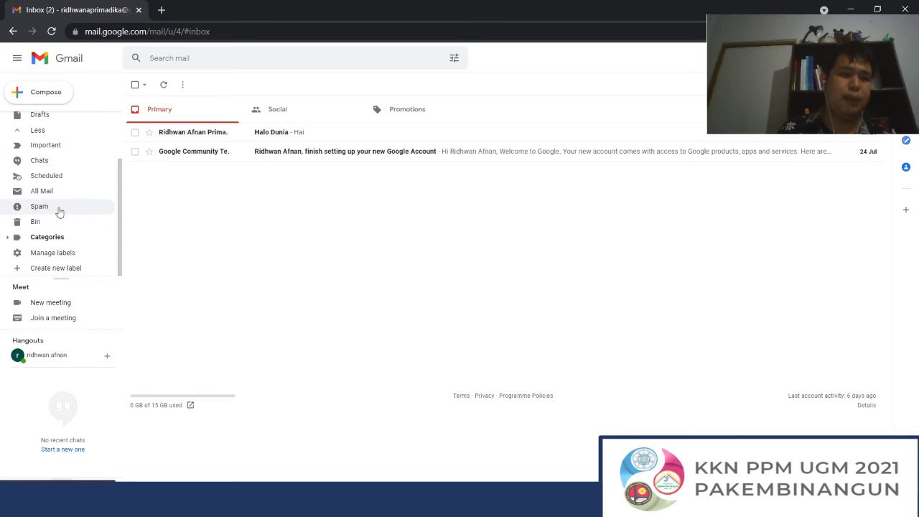
Step: Check that the Spam and Starred folders are empty, ending on the Inbox
click(61, 207)
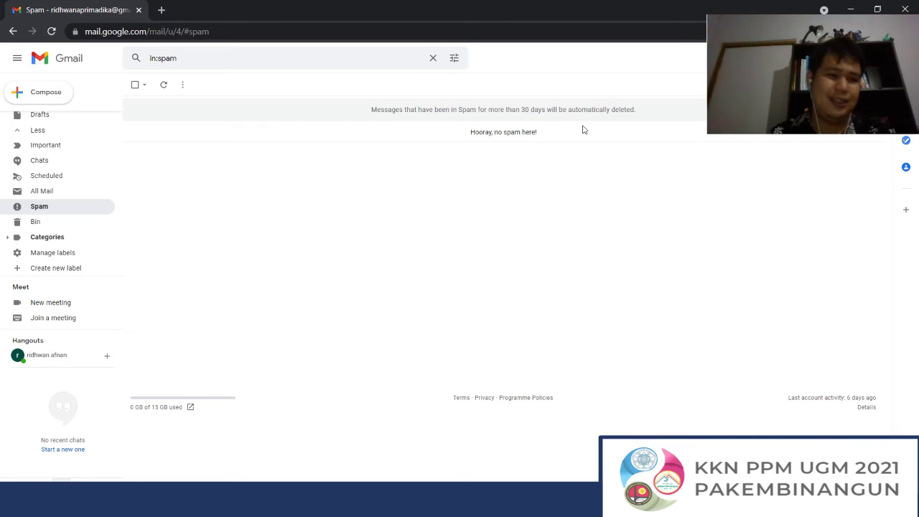
scroll(53, 208, up, 2)
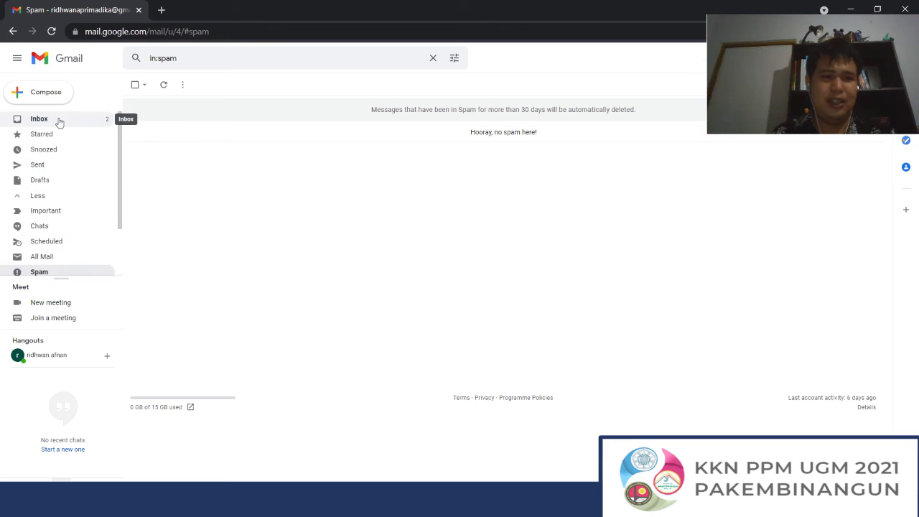
click(60, 121)
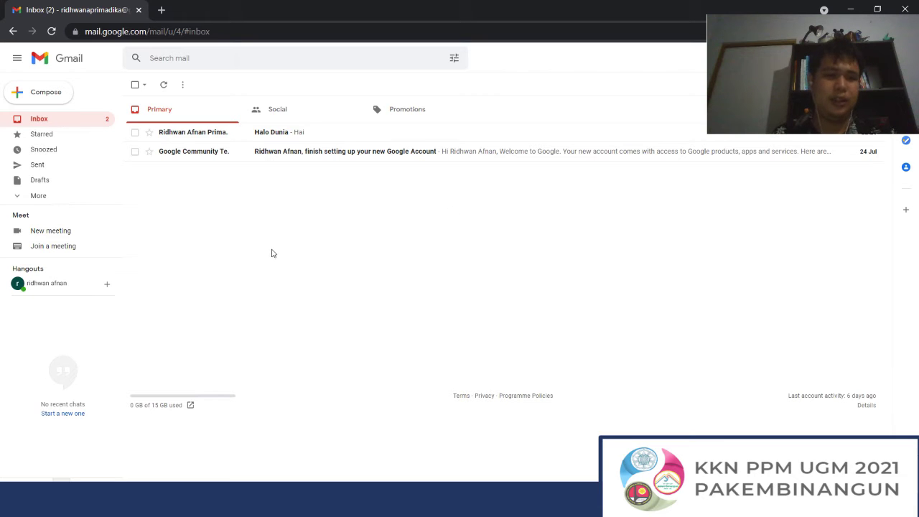
click(68, 198)
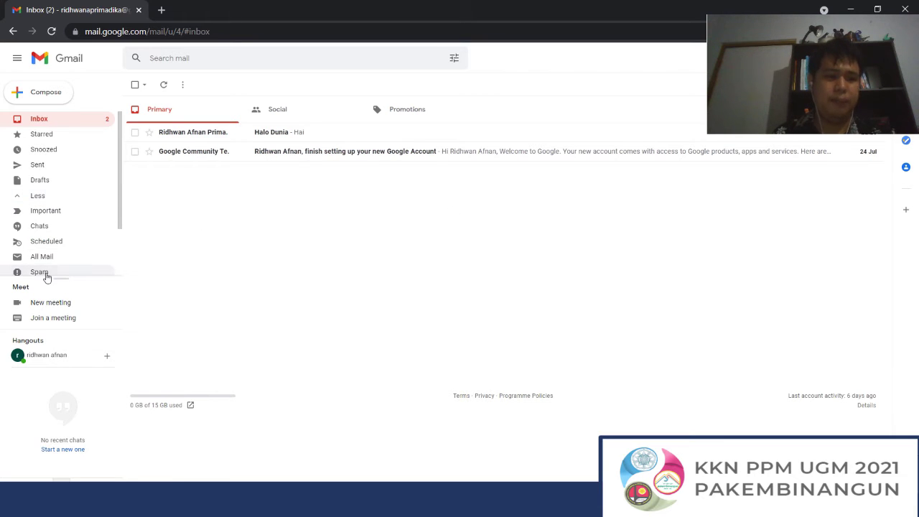
click(45, 273)
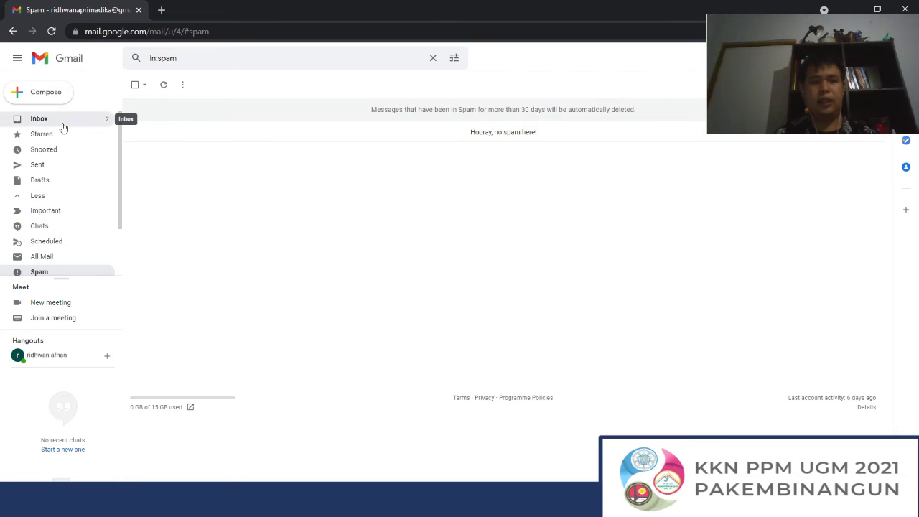
click(62, 123)
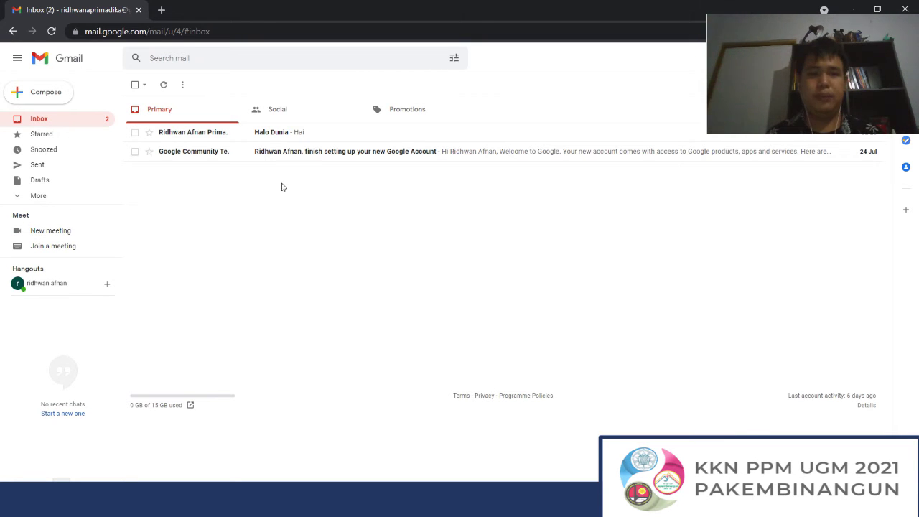
click(68, 139)
click(57, 116)
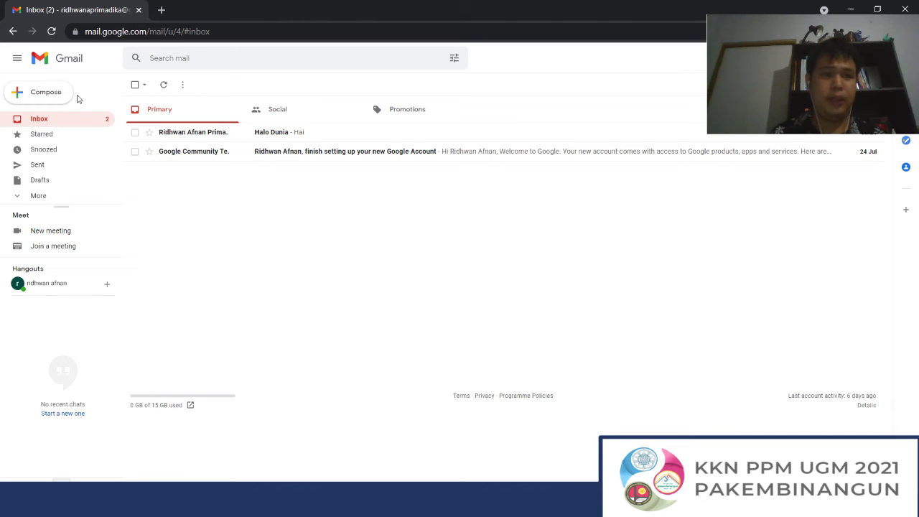
Step: Start a new message, then select the account's own e-mail address in the account panel
click(43, 94)
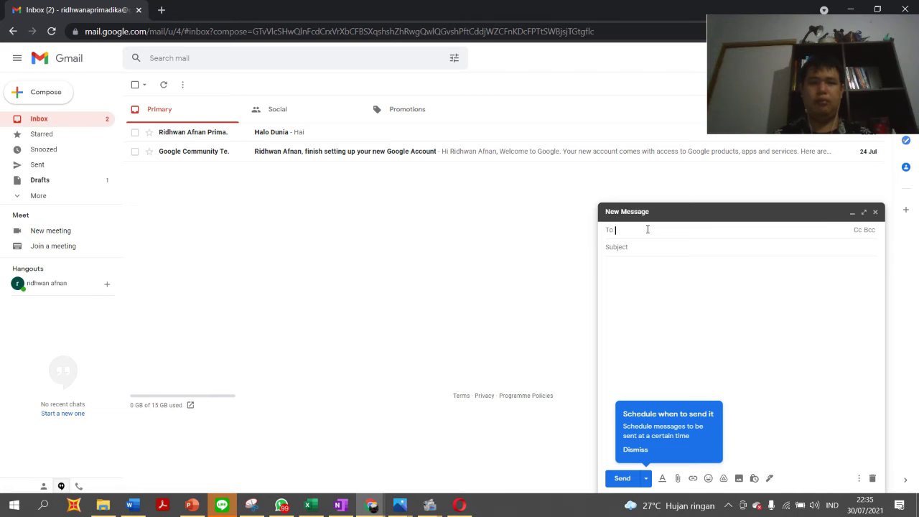
drag(827, 84, 537, 79)
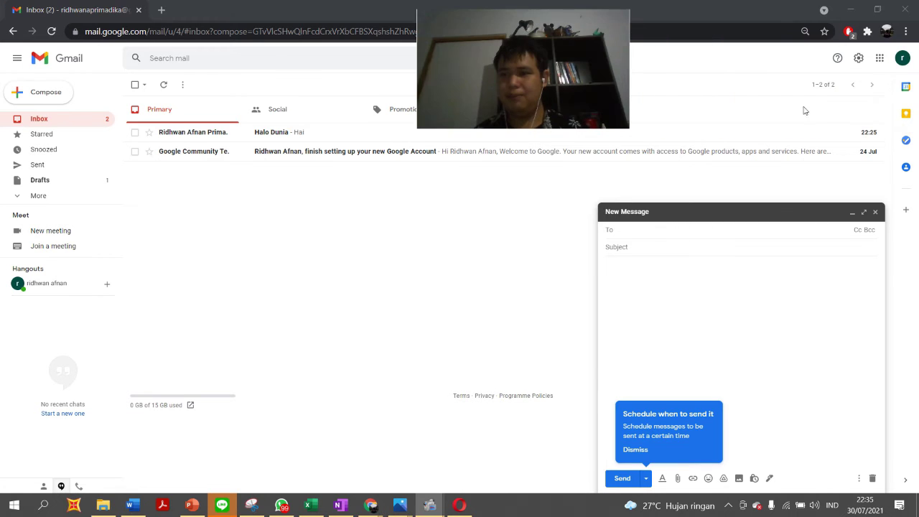
click(907, 63)
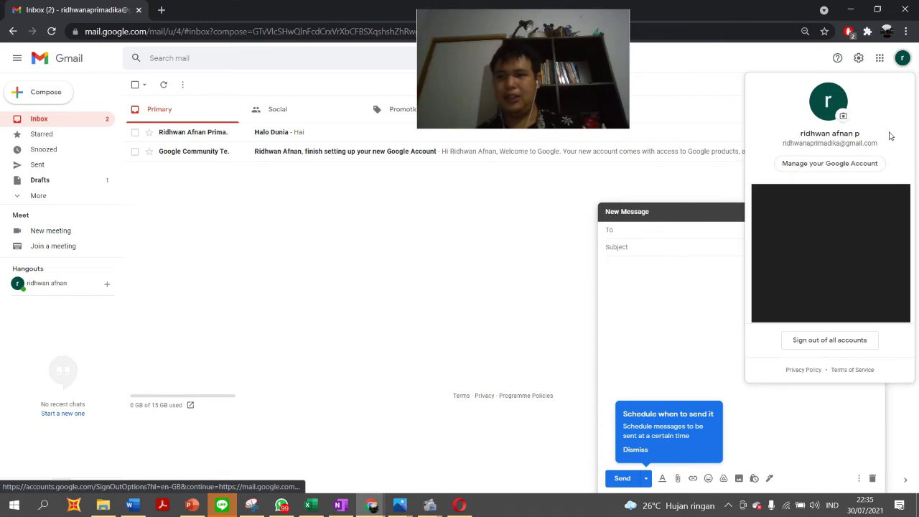
drag(878, 143, 779, 147)
key(ctrl+c)
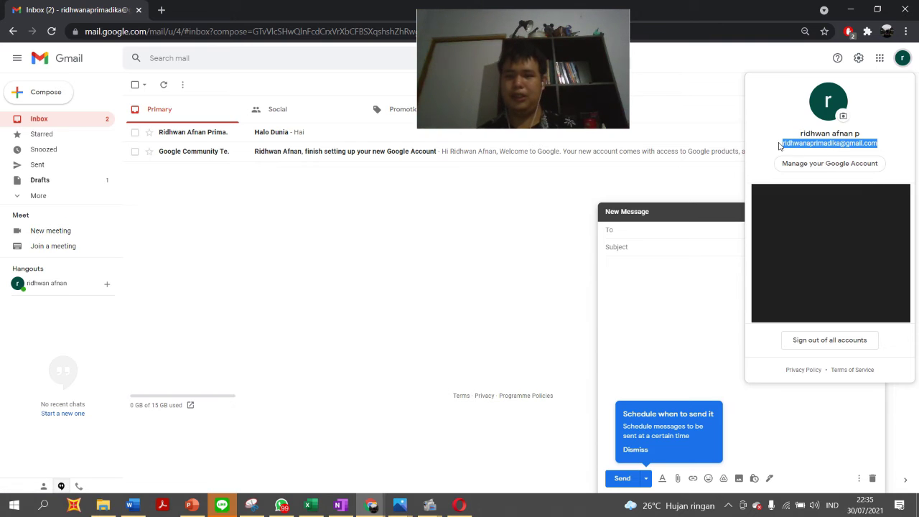
Step: Address the message to the account's own e-mail, with subject 'Salam' and body 'Assalamualaikum'
click(779, 147)
click(658, 231)
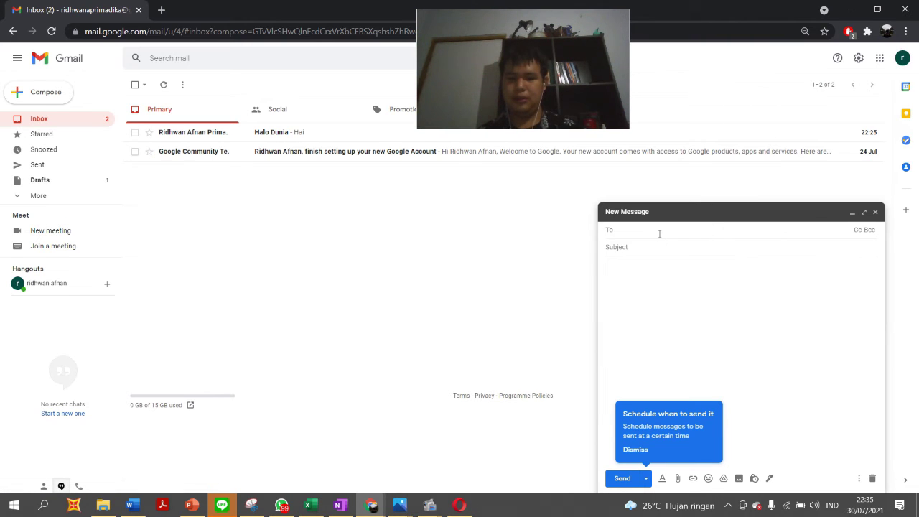
key(ctrl+v)
click(657, 249)
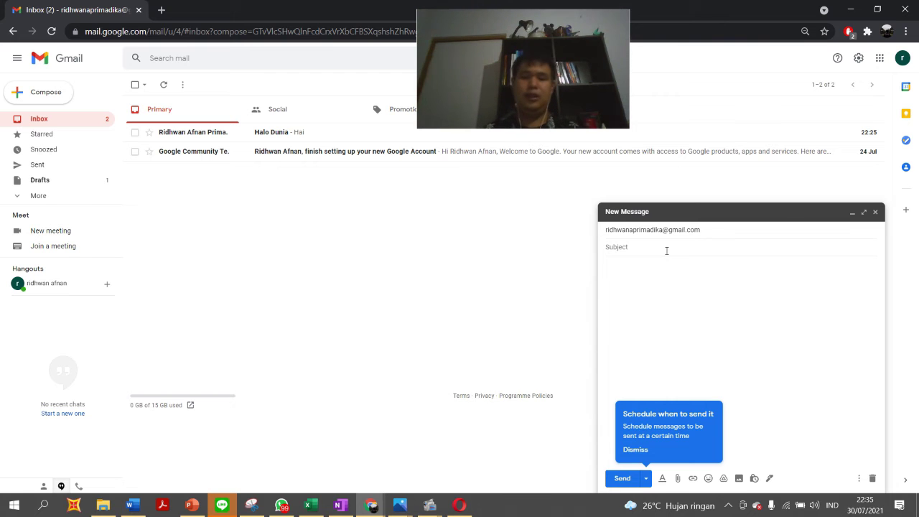
text(Sal)
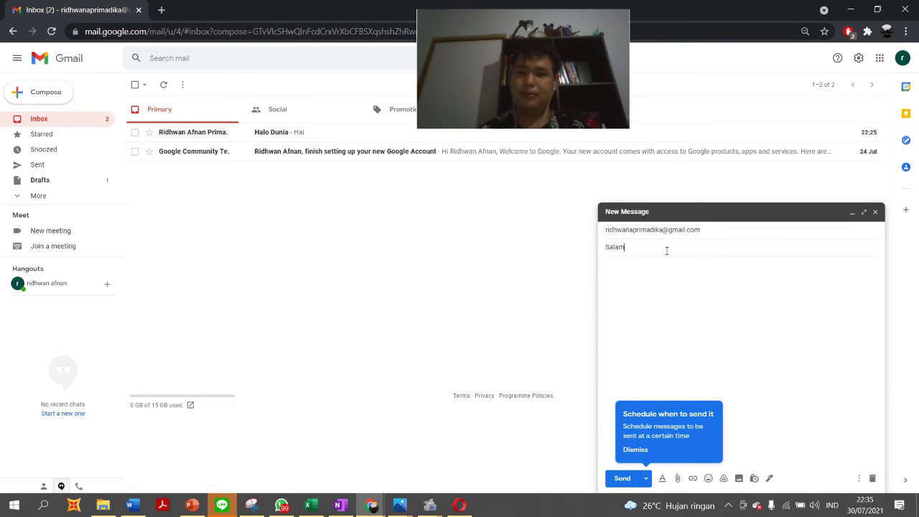
text(am)
click(666, 285)
text(A)
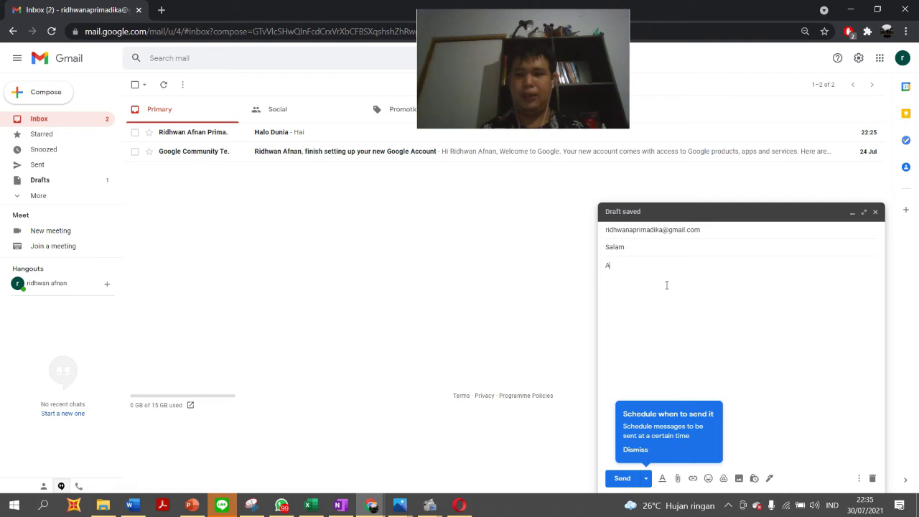
text(ssalamualaikum)
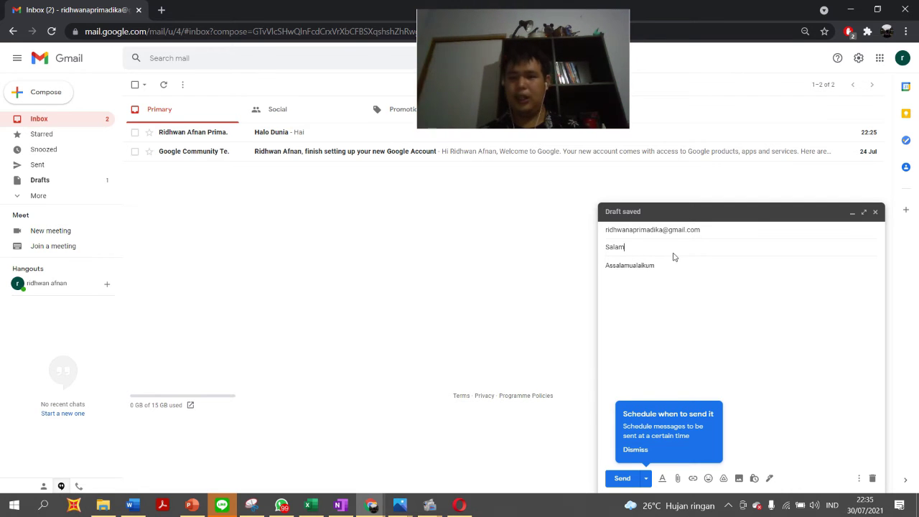
click(677, 231)
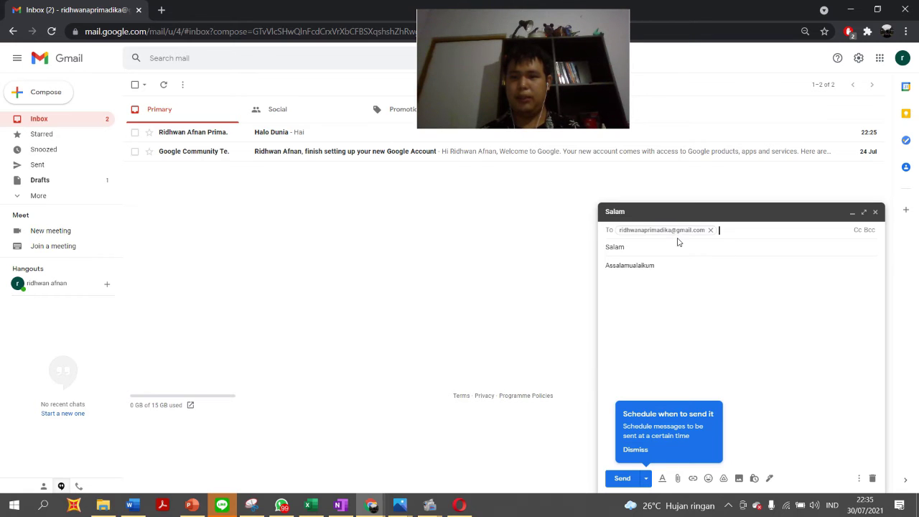
click(676, 255)
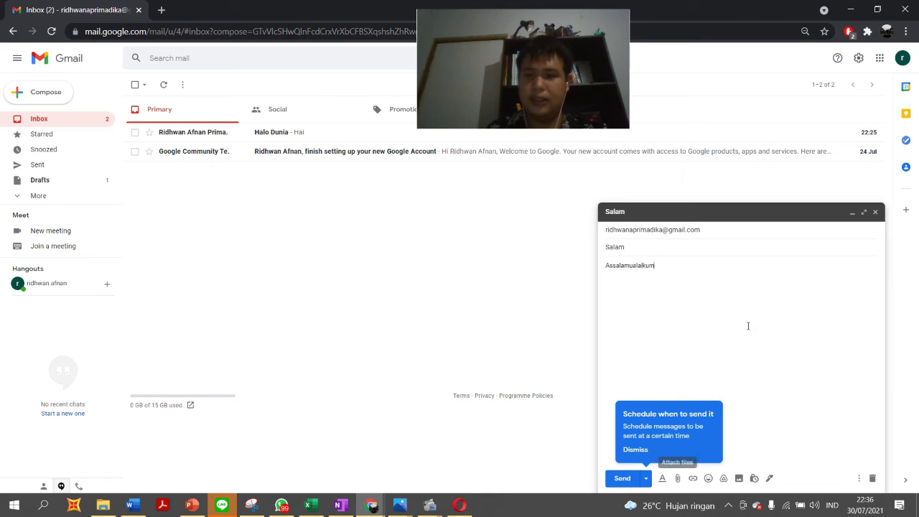
Step: Drag the 90239 photo from File Explorer's Downloads folder into the Gmail draft
click(98, 507)
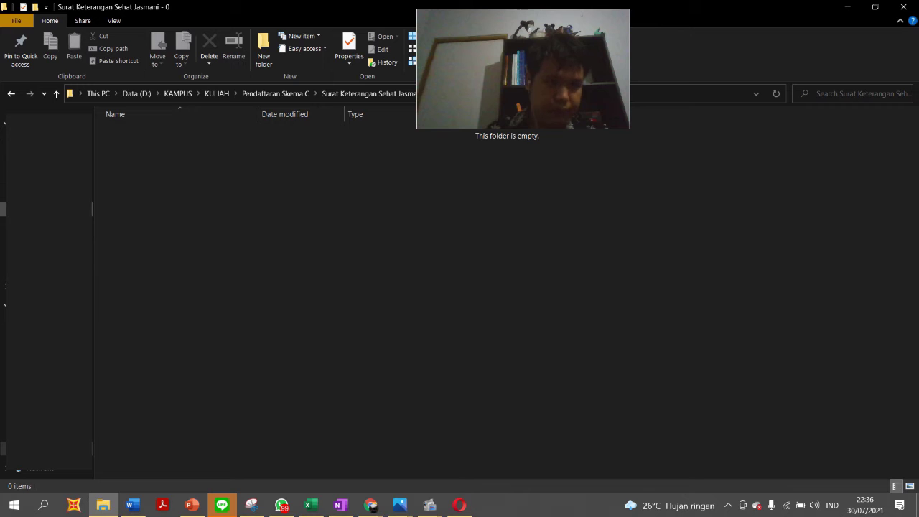
click(49, 152)
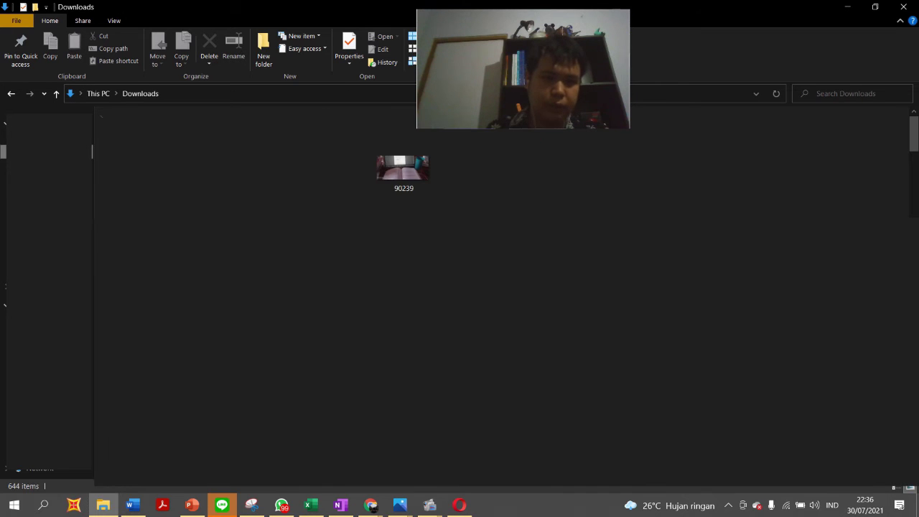
click(422, 188)
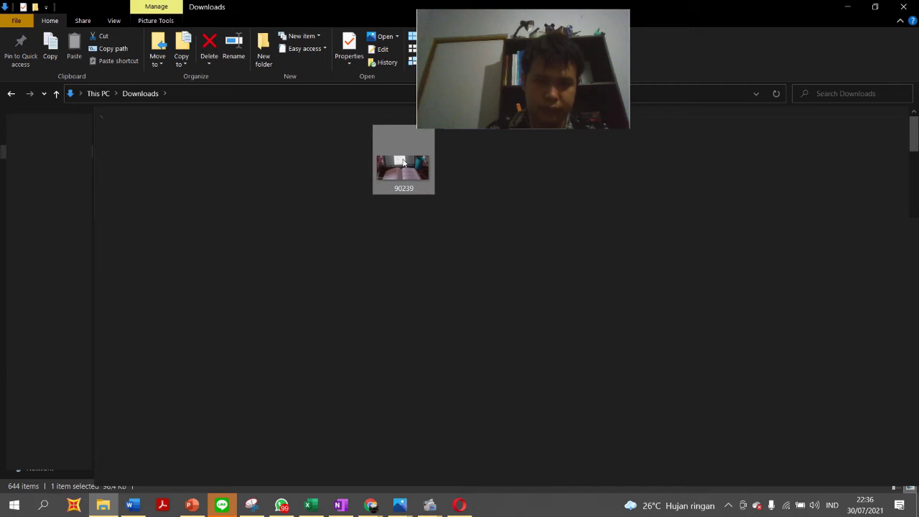
drag(402, 183, 786, 333)
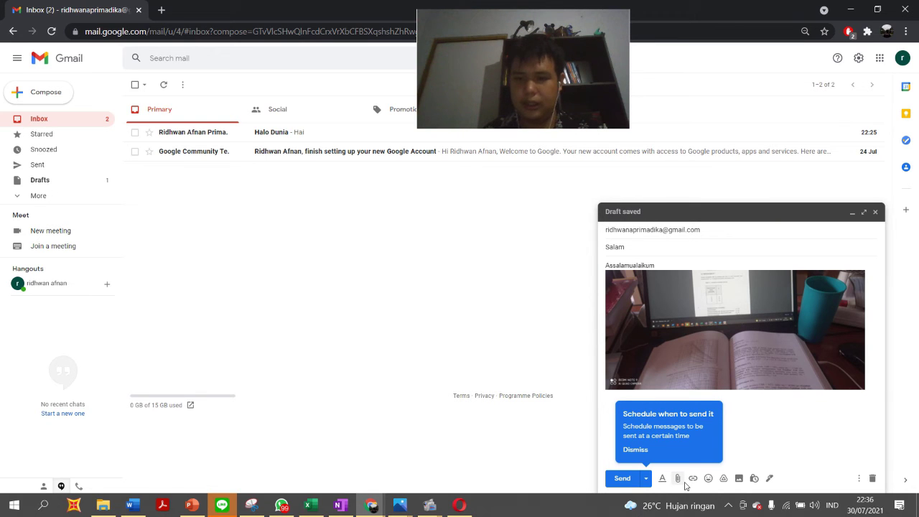
Step: Attach the 90239 JPG as a file to the Salam message, then close the compose window
click(681, 481)
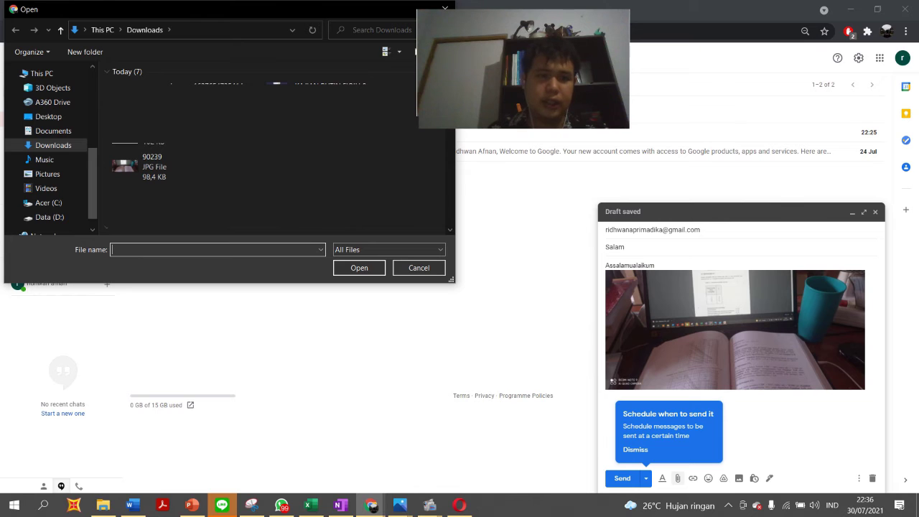
double_click(161, 161)
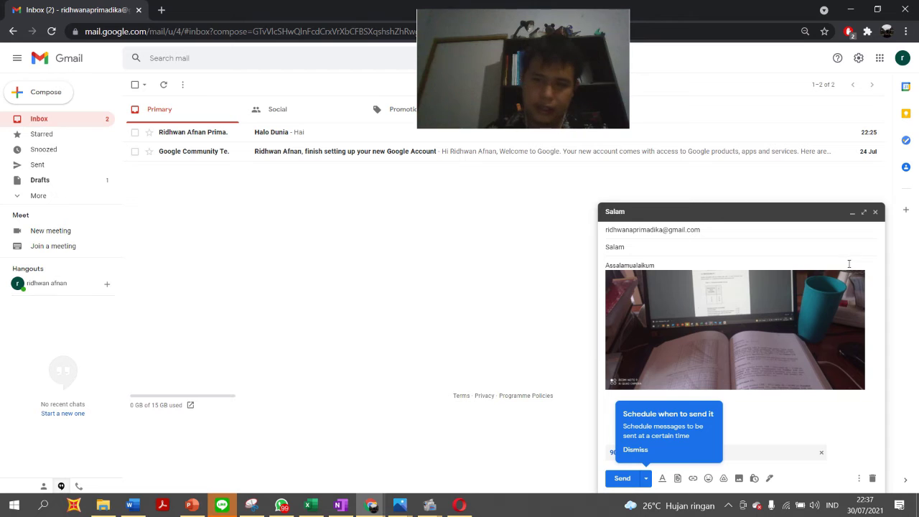
click(875, 212)
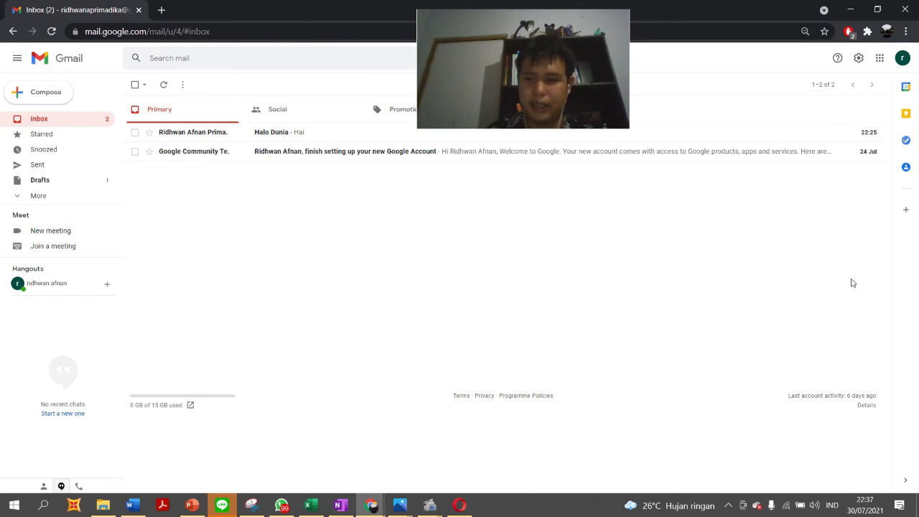
Step: Send the Salam draft with 90239.jpg to yourself from Drafts, then return to the Inbox
click(70, 182)
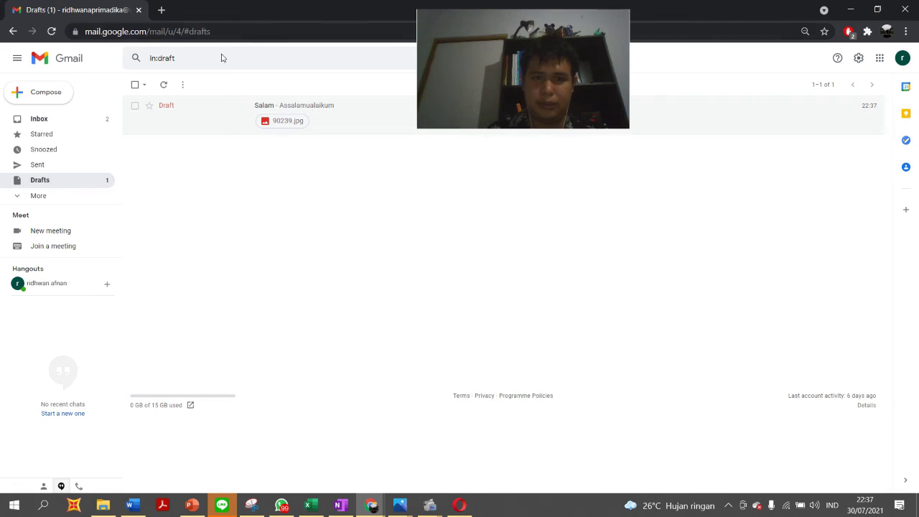
click(199, 111)
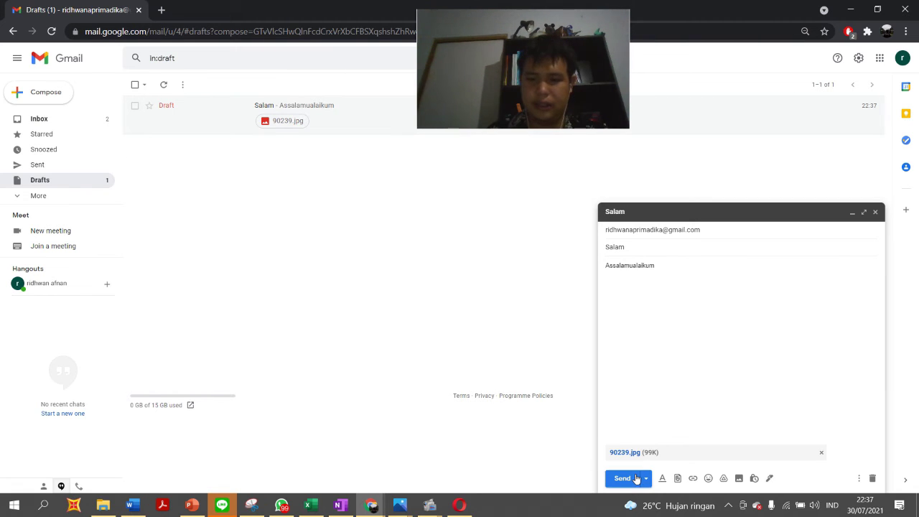
click(636, 478)
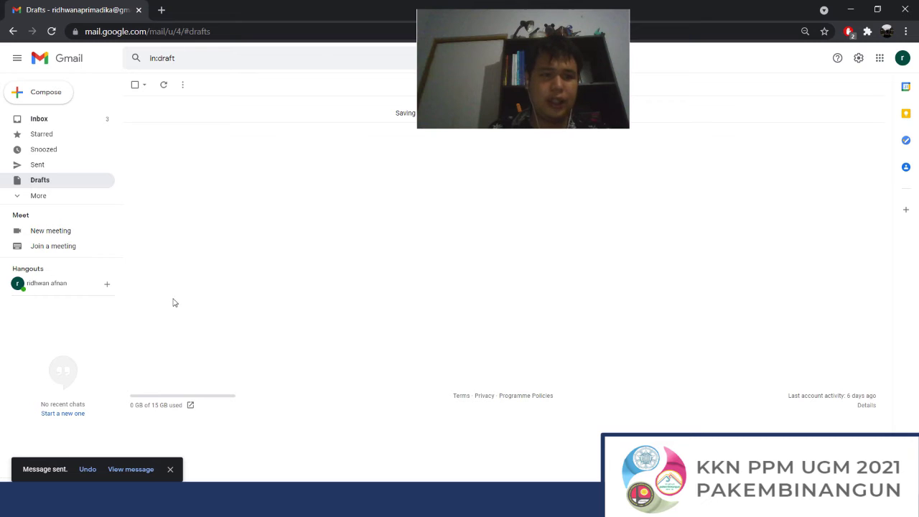
click(85, 123)
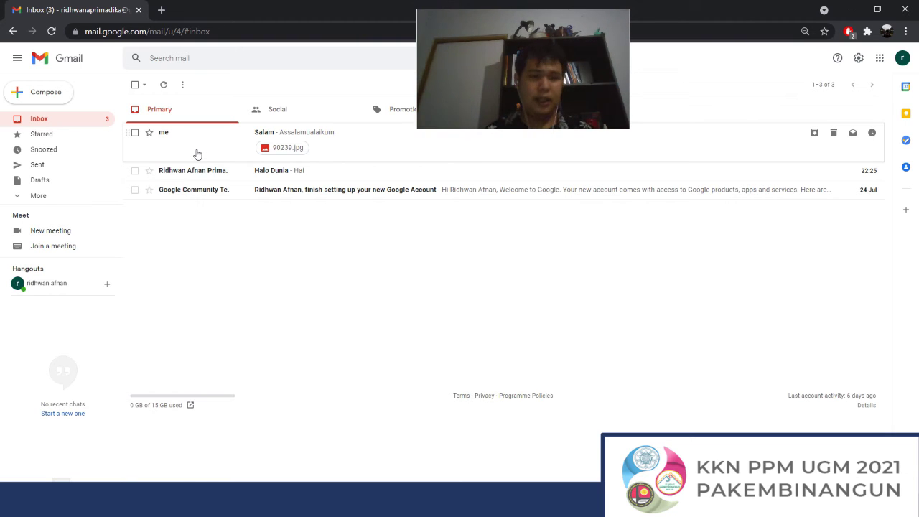
Step: Read the Halo Dunia email, then check the inbox's selection and extra-actions menus
click(192, 170)
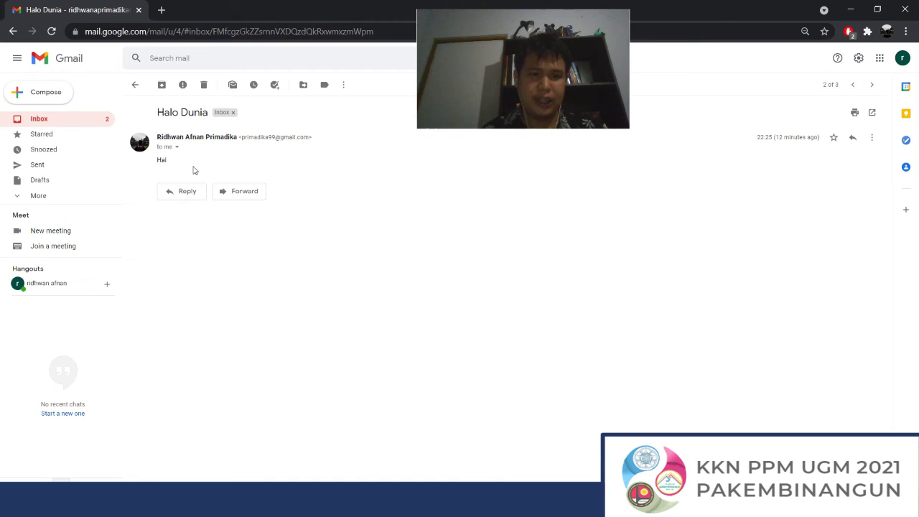
click(135, 84)
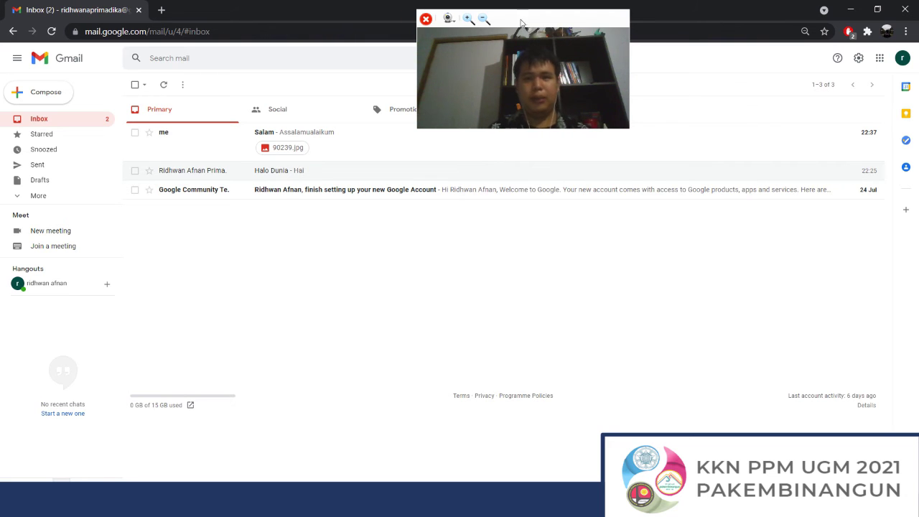
drag(553, 19, 819, 26)
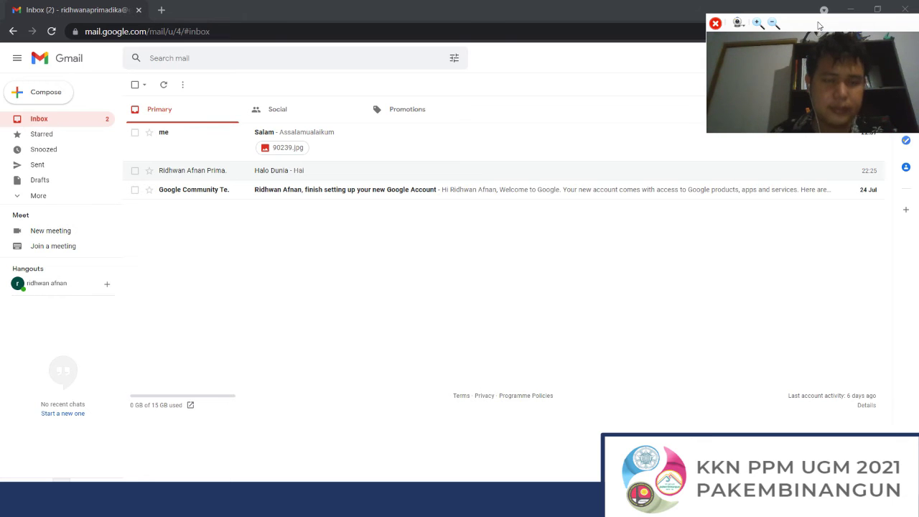
click(143, 86)
click(183, 84)
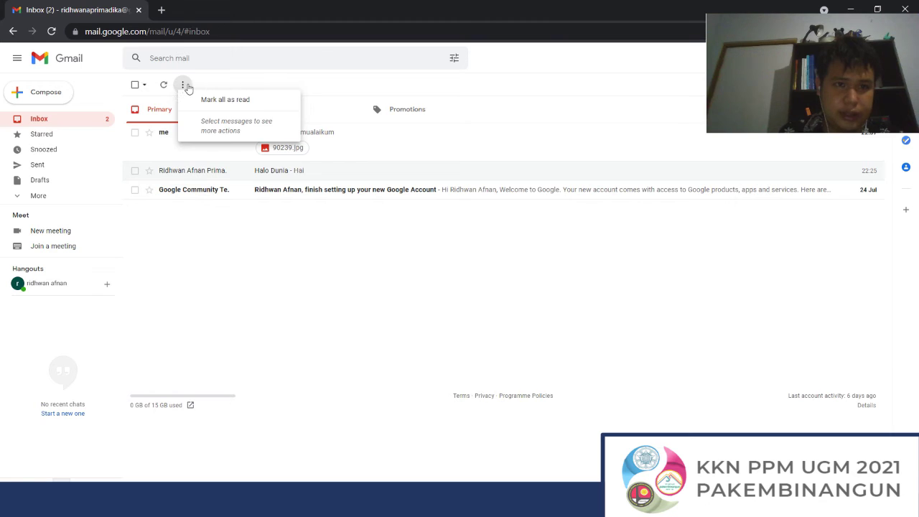
click(242, 81)
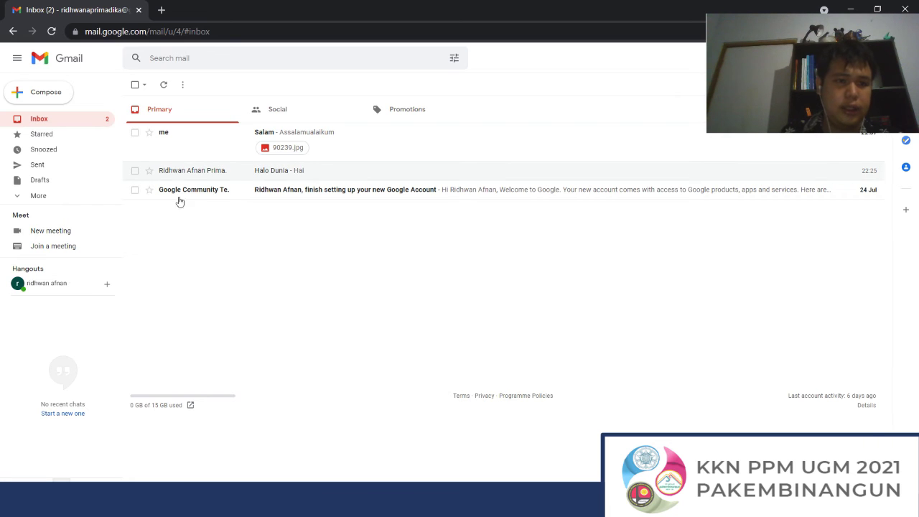
Step: Open and read the Salam email, then back in the inbox select its row
click(221, 145)
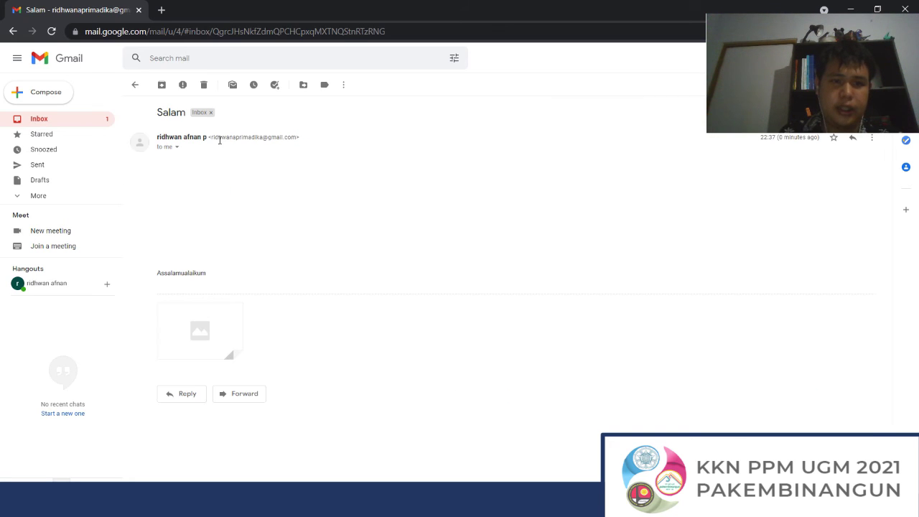
click(135, 85)
click(135, 133)
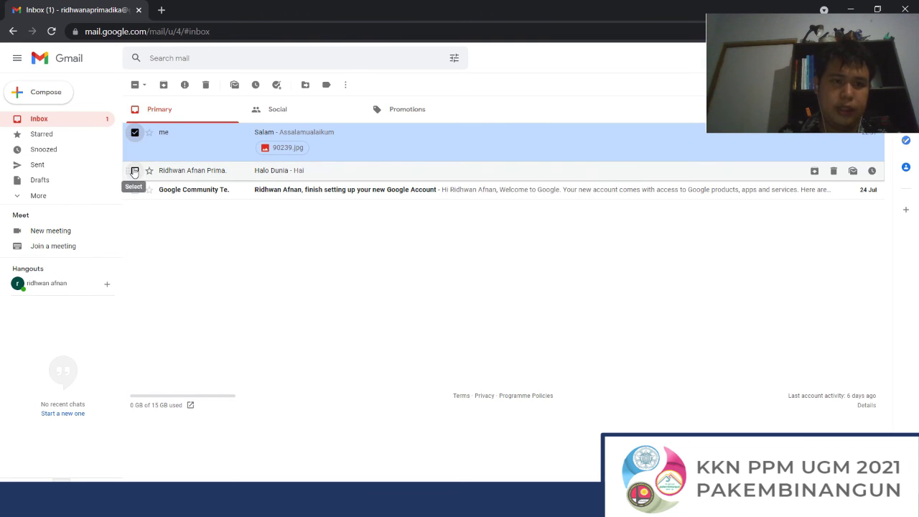
click(134, 170)
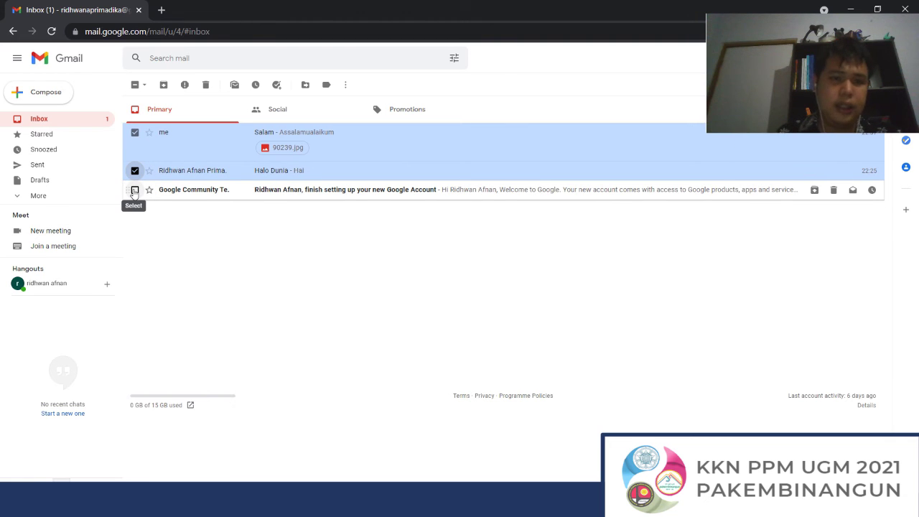
right_click(170, 152)
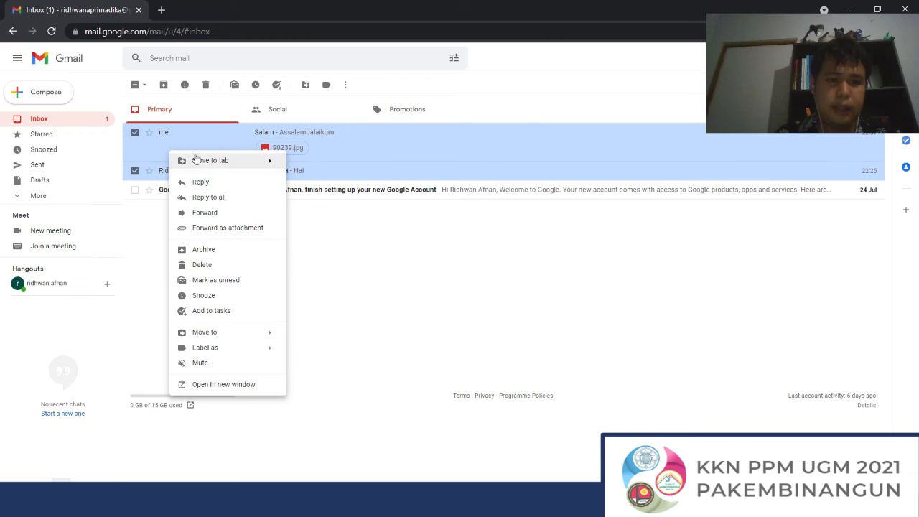
mouse_move(219, 165)
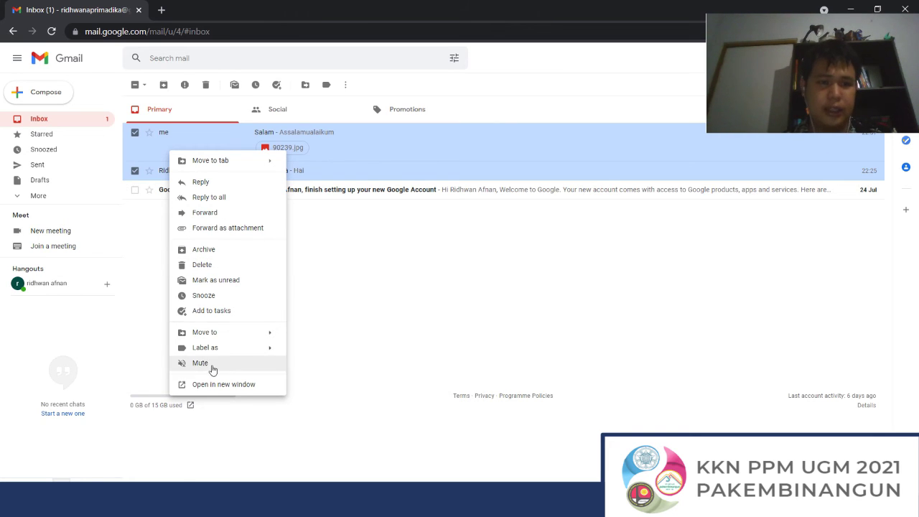
click(413, 288)
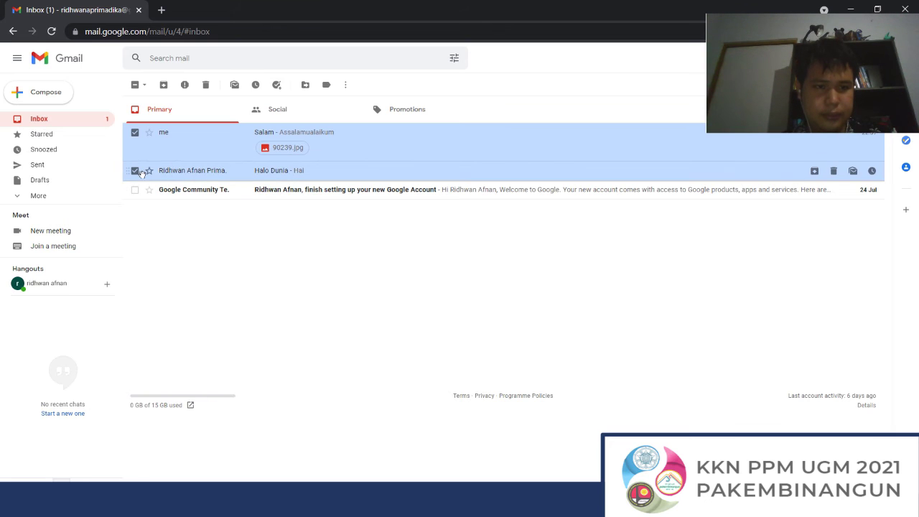
click(138, 170)
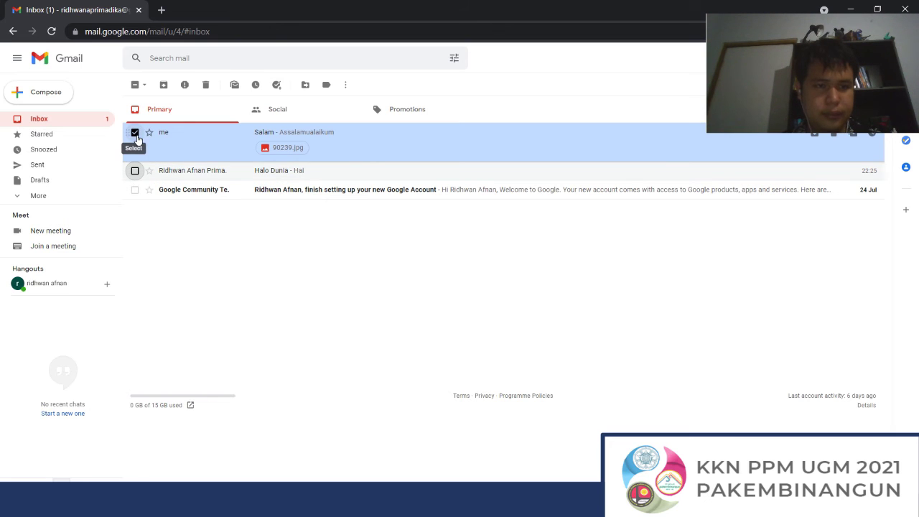
Step: Star the Salam email, confirm it is listed under Starred, and return to the Inbox
click(136, 141)
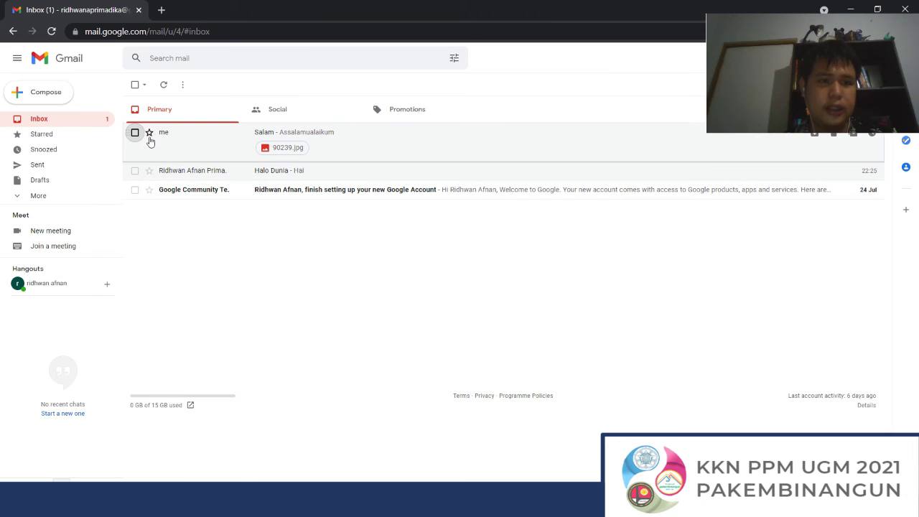
click(149, 134)
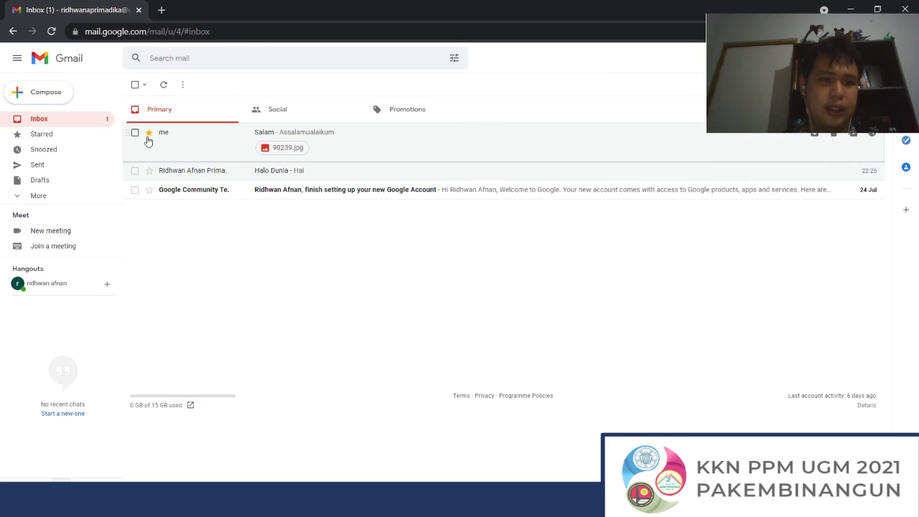
click(70, 138)
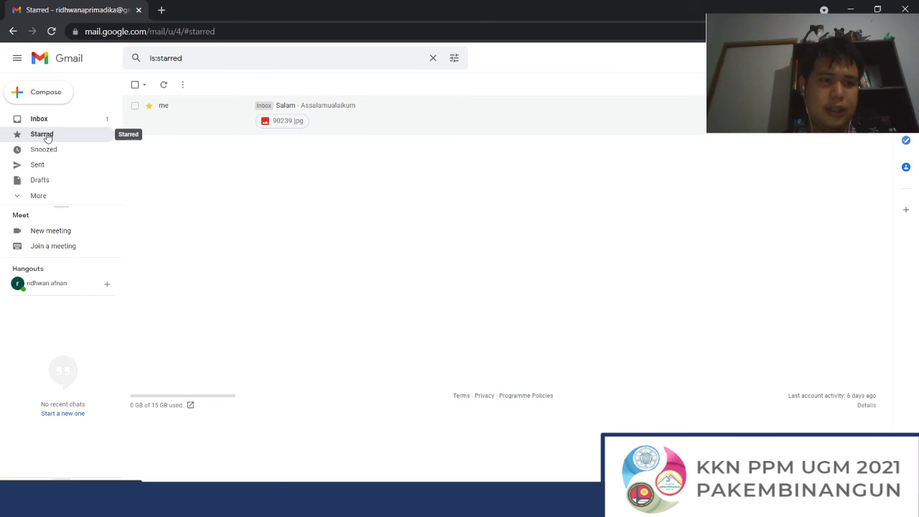
click(67, 119)
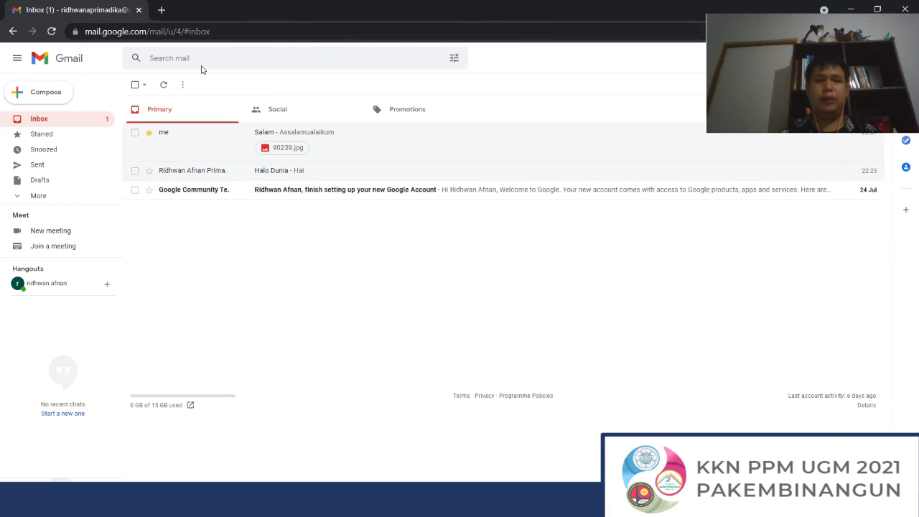
Step: Search mail for a sender's name
click(203, 56)
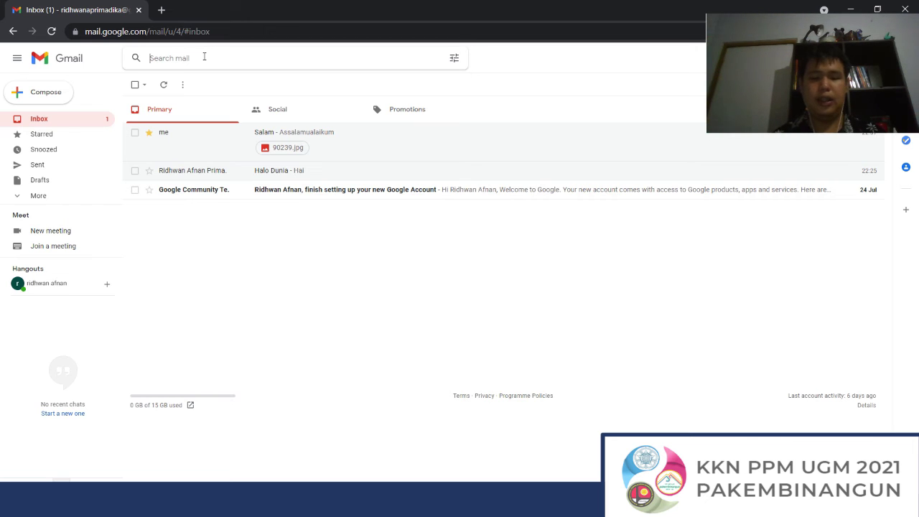
text(ridhwa)
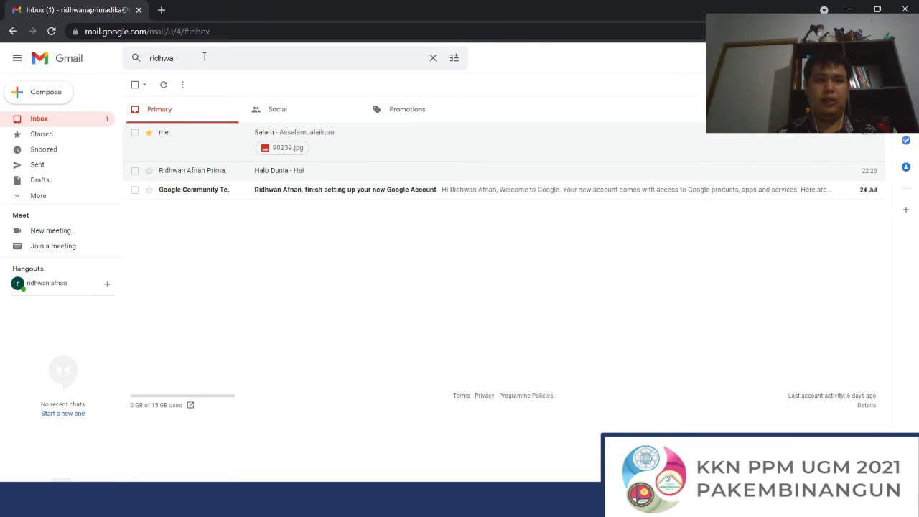
key(Return)
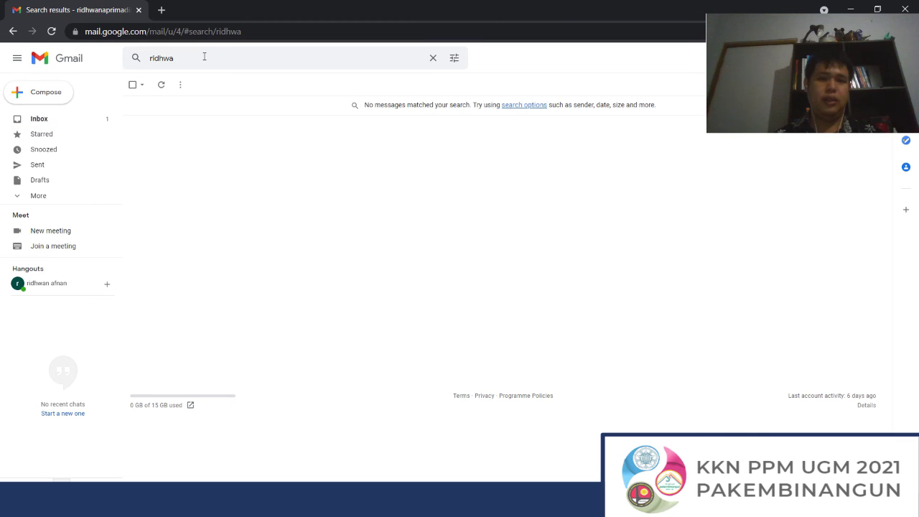
Step: Replace the search query with 'hai' so only the Halo Dunia email is listed
click(235, 58)
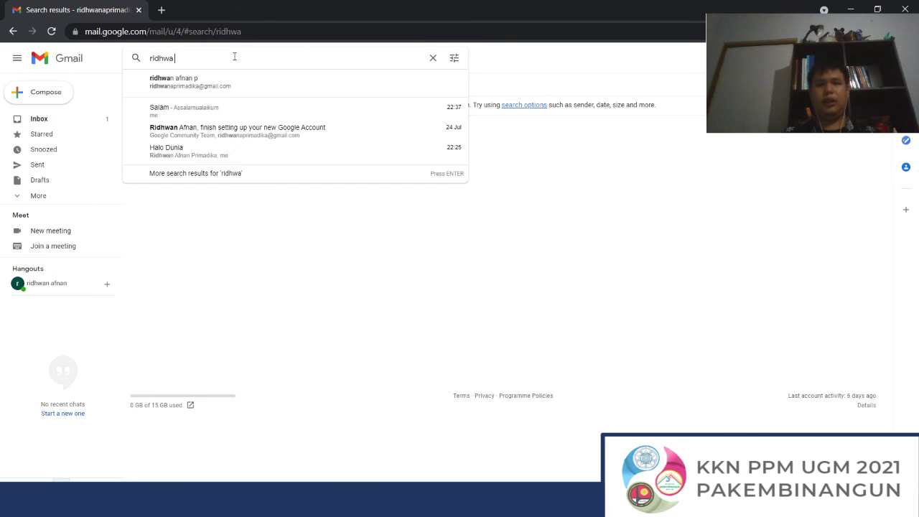
double_click(234, 56)
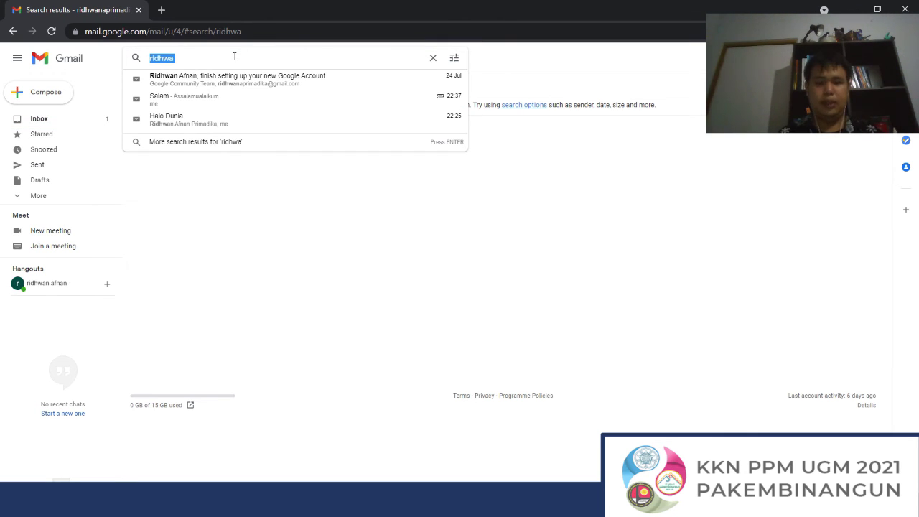
key(Return)
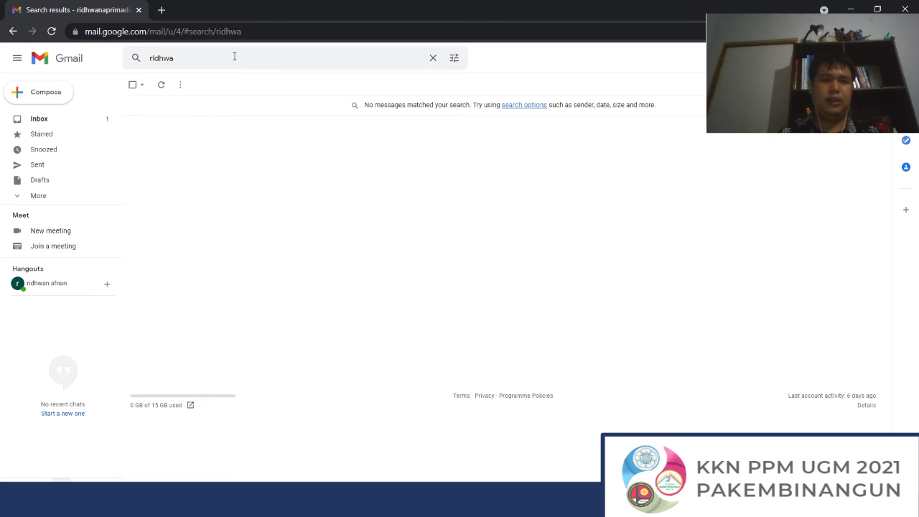
click(234, 57)
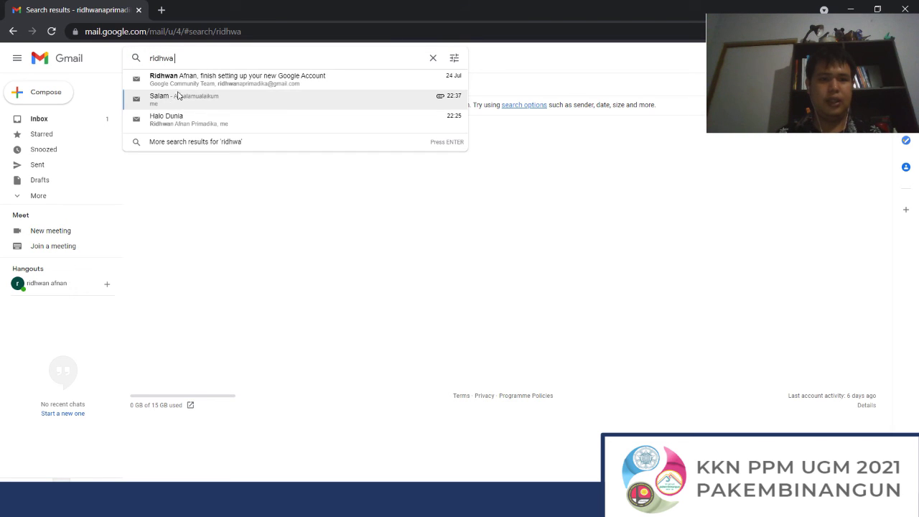
drag(181, 58, 110, 78)
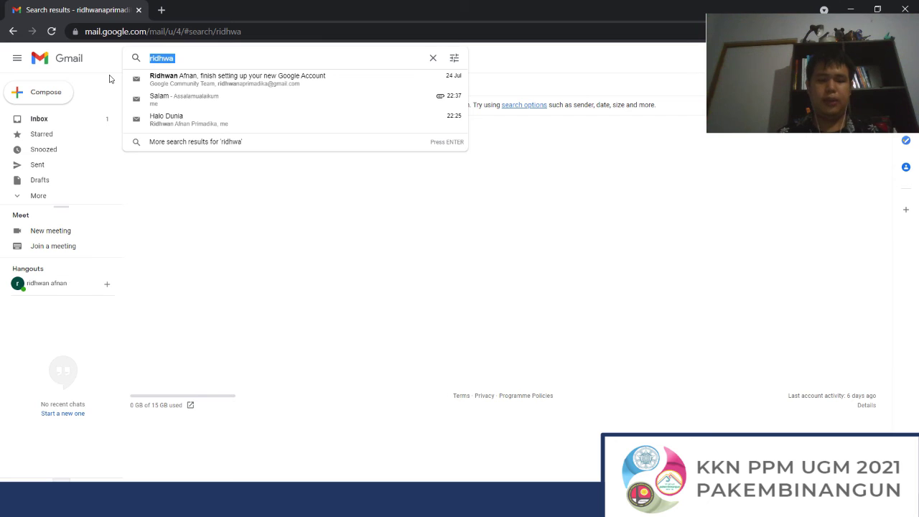
text(hai)
key(Return)
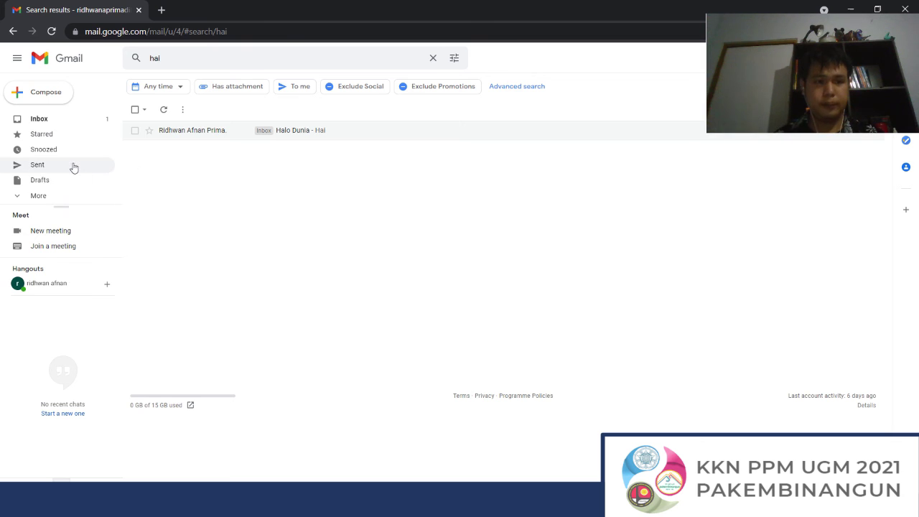
Step: Clear the search, check the Salam email under Sent, expand More, and return to the Inbox
click(72, 124)
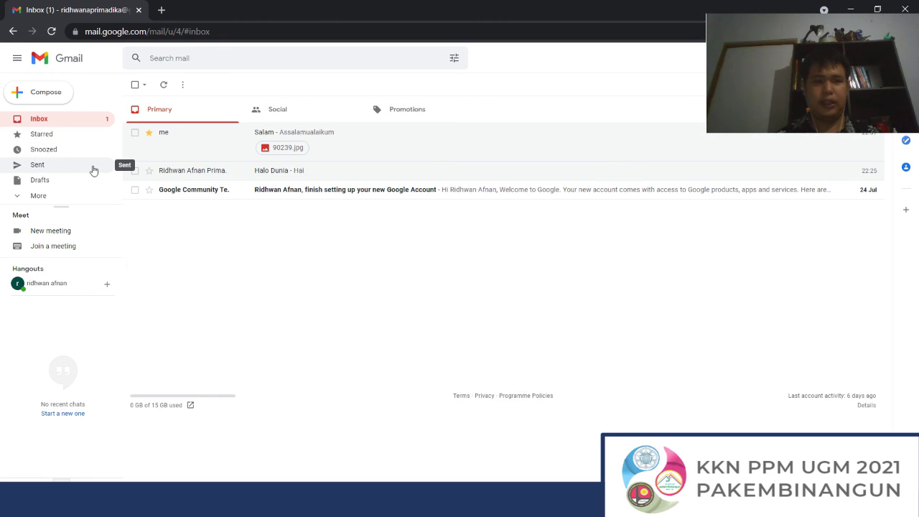
click(93, 170)
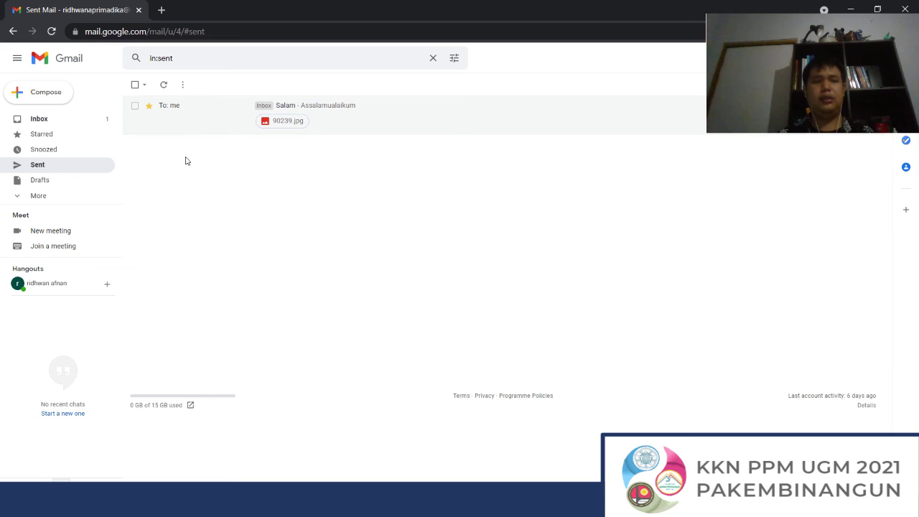
click(74, 199)
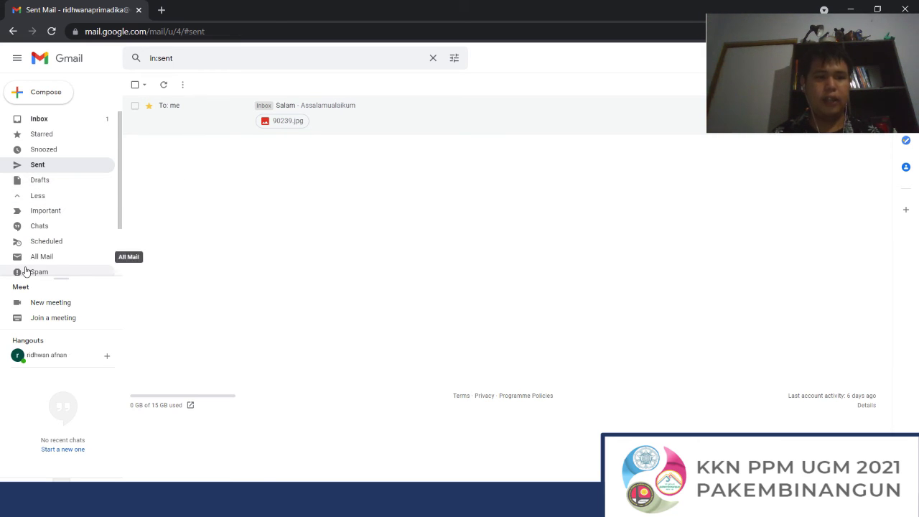
click(48, 122)
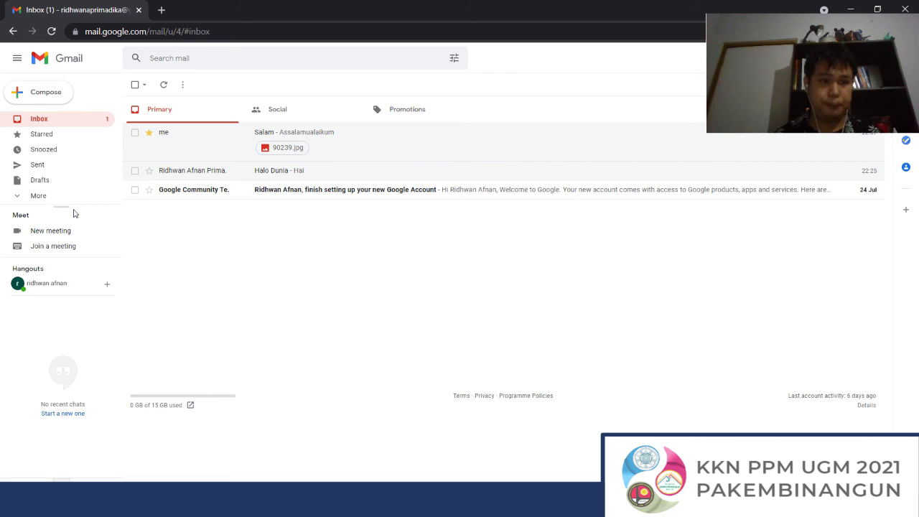
Step: Delete the Google Community Team welcome email and view it in the Bin
click(48, 195)
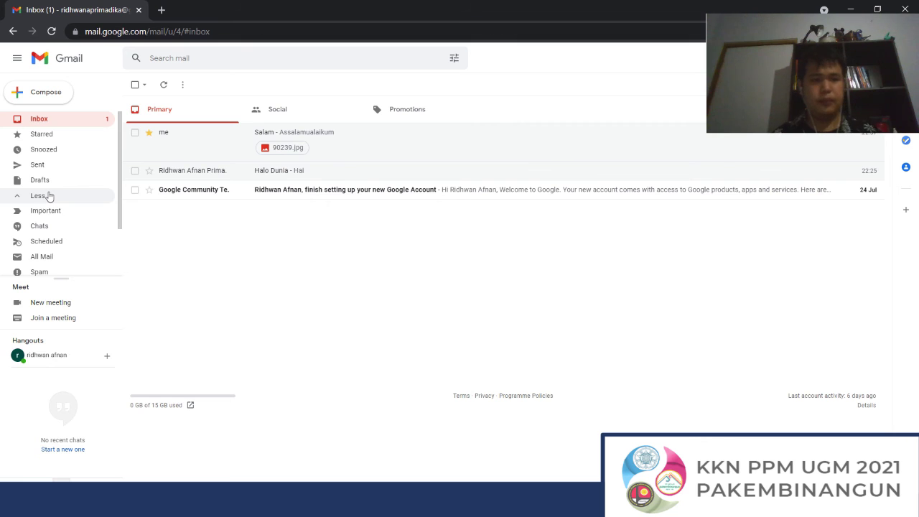
scroll(32, 229, down, 1)
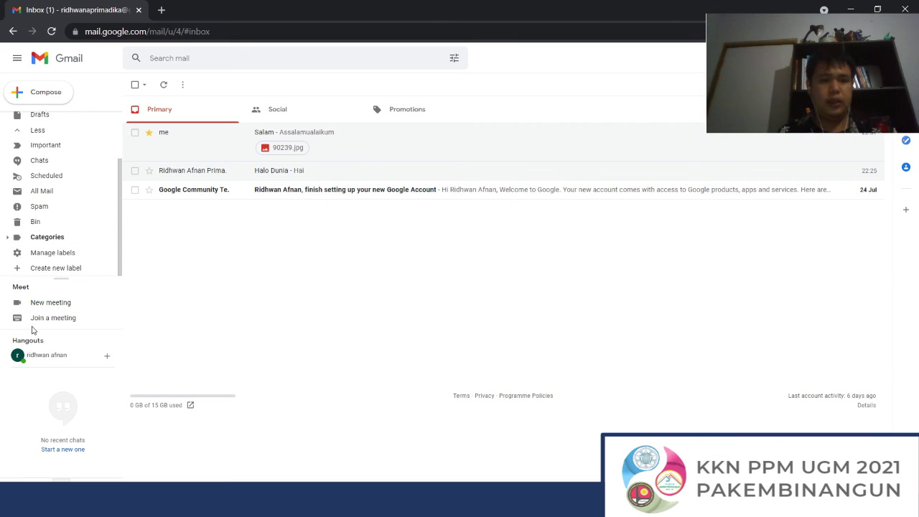
right_click(260, 193)
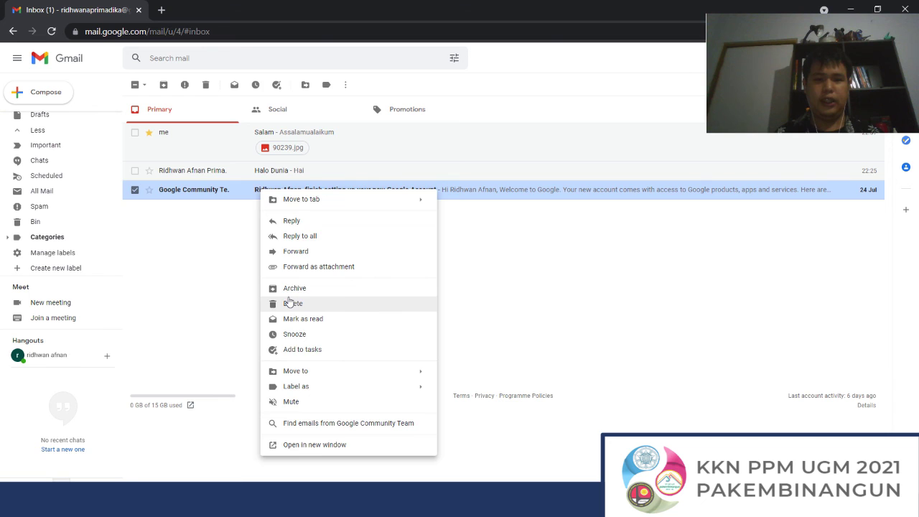
click(289, 302)
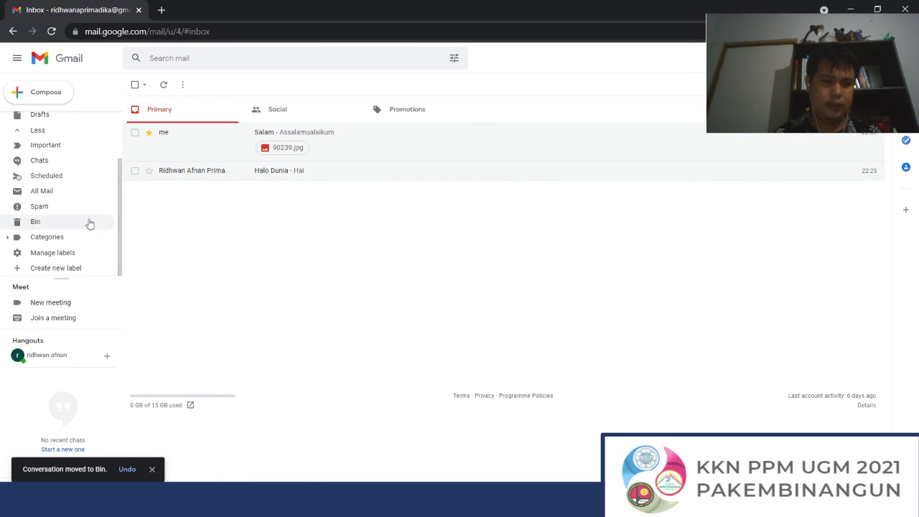
click(77, 222)
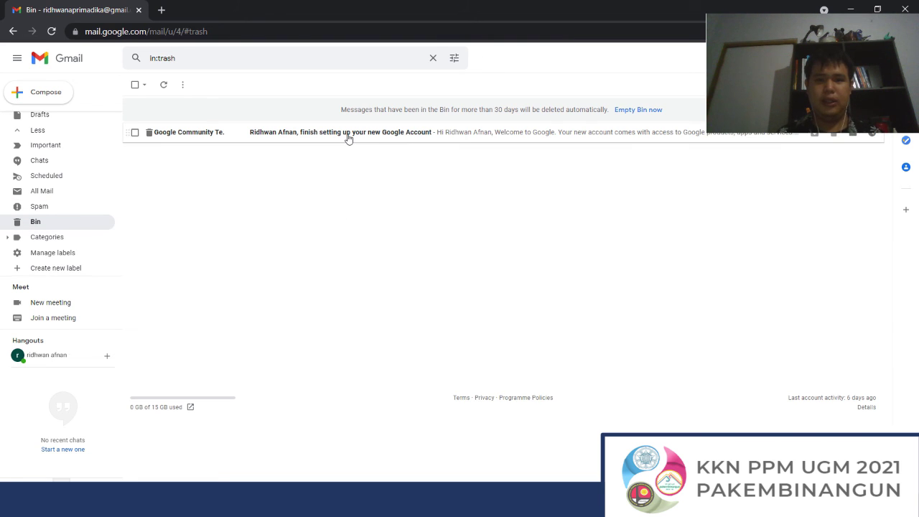
Step: Leave the binned welcome email untouched, open the empty Chats folder, and expand Categories
right_click(348, 137)
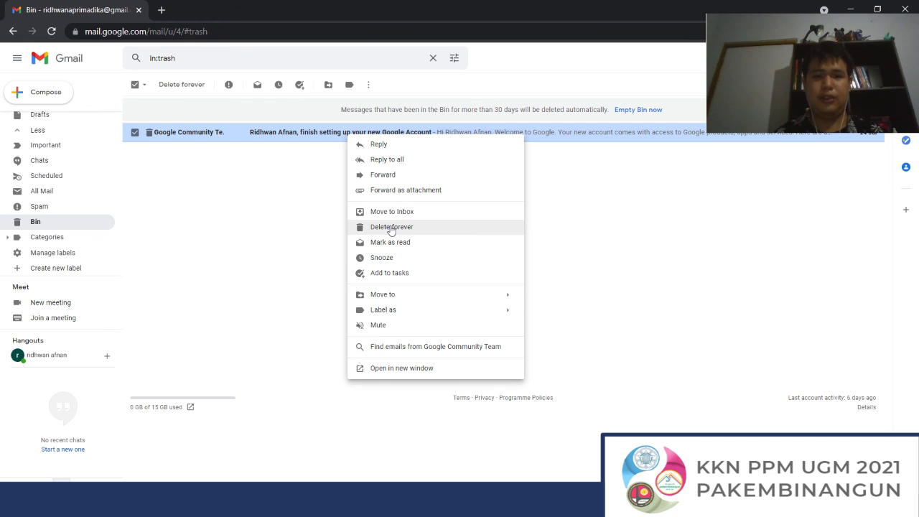
click(305, 273)
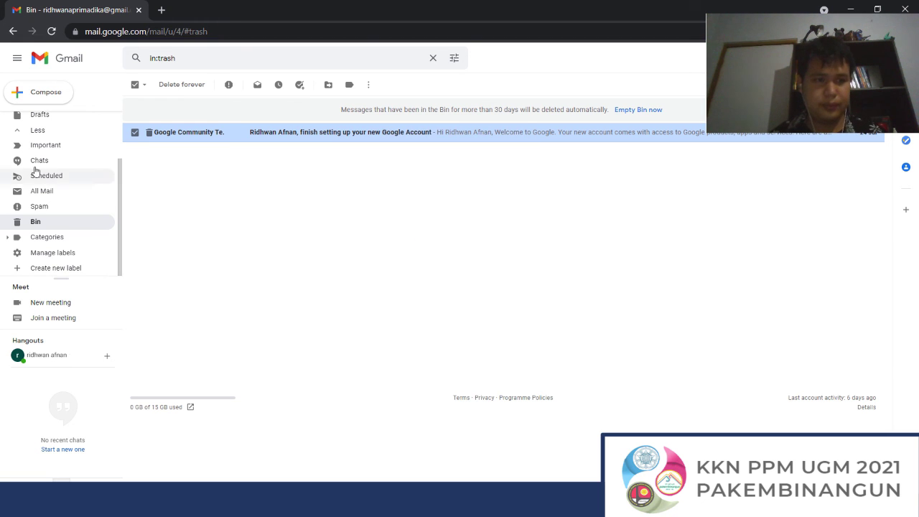
click(35, 162)
scroll(45, 126, up, 1)
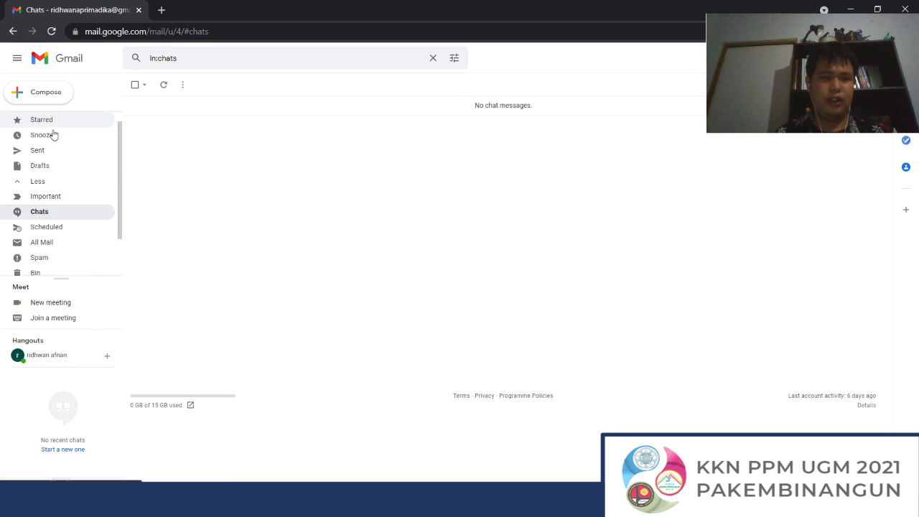
scroll(53, 135, up, 1)
scroll(56, 137, down, 2)
scroll(58, 139, up, 2)
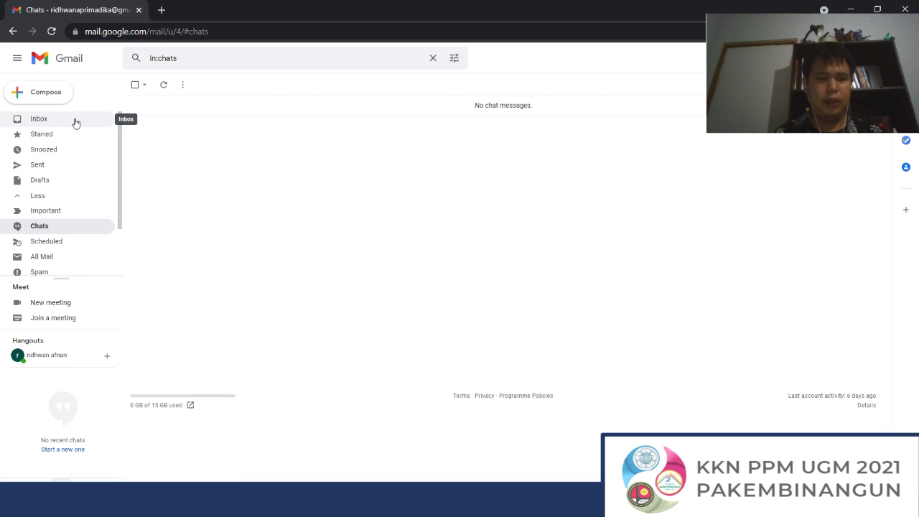
scroll(71, 197, down, 2)
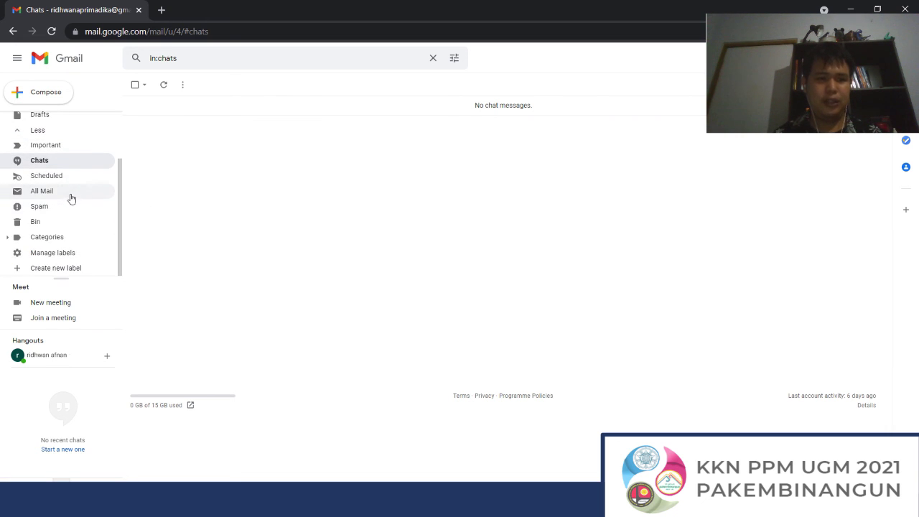
click(58, 238)
scroll(61, 201, down, 2)
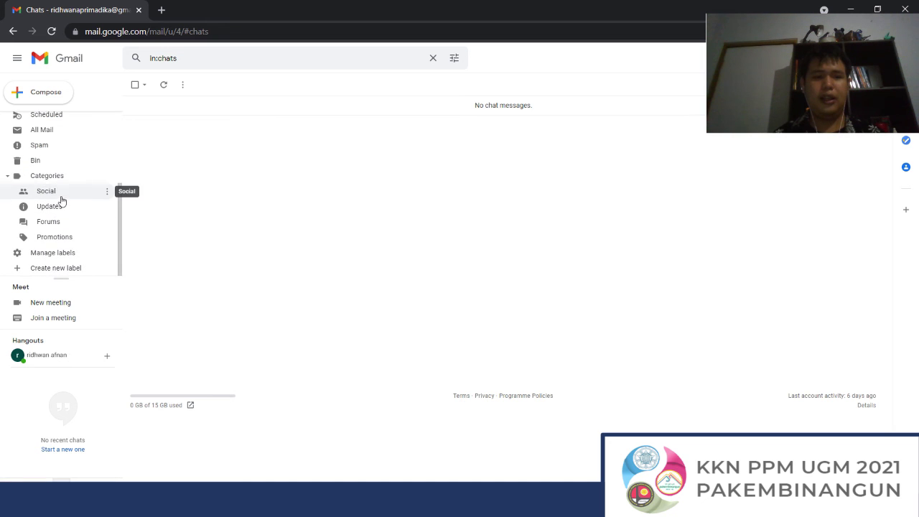
Step: In label settings, set Important, Snoozed and Starred to show in the label list
click(63, 253)
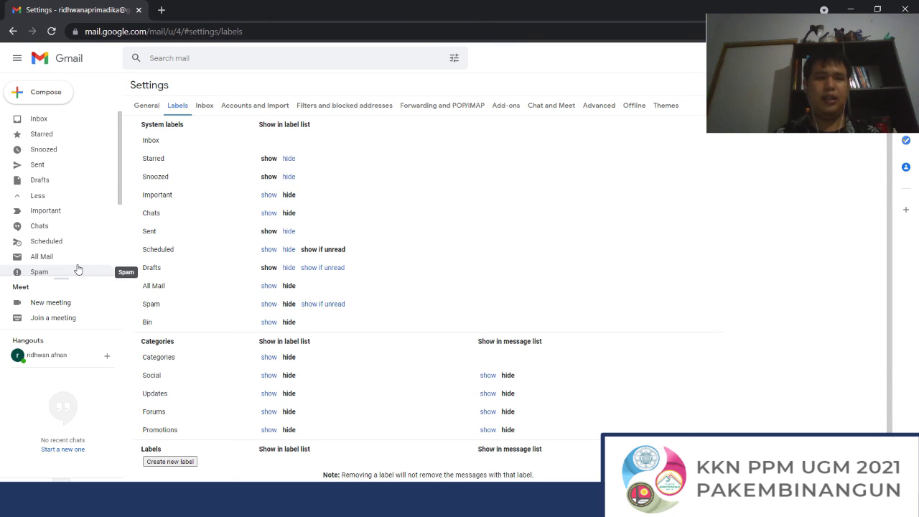
scroll(76, 269, down, 1)
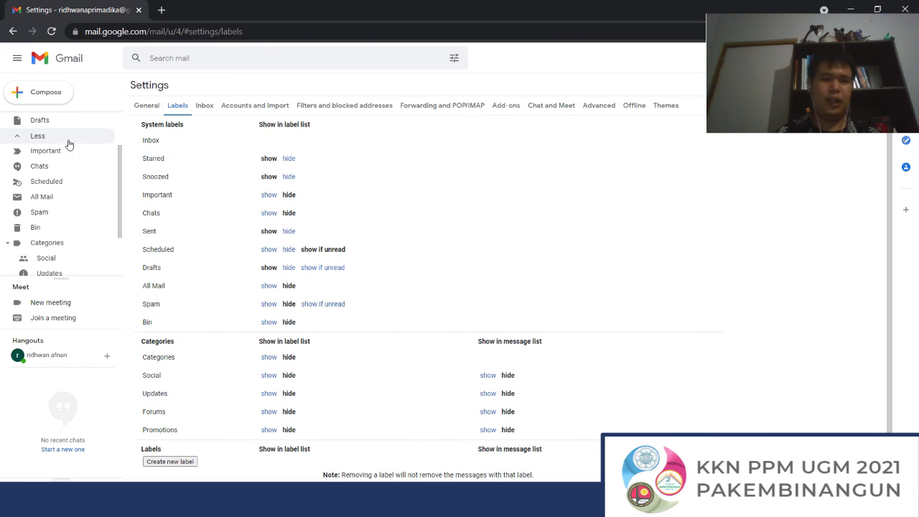
scroll(43, 155, up, 1)
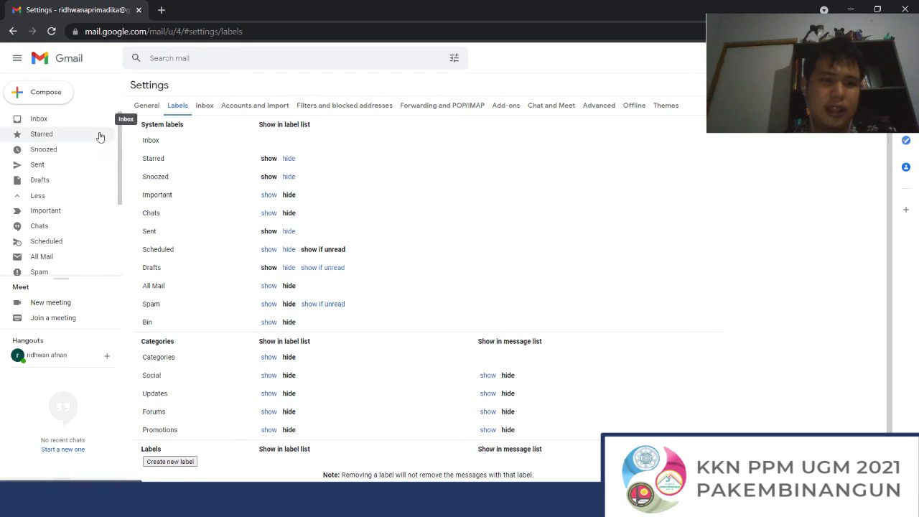
click(292, 159)
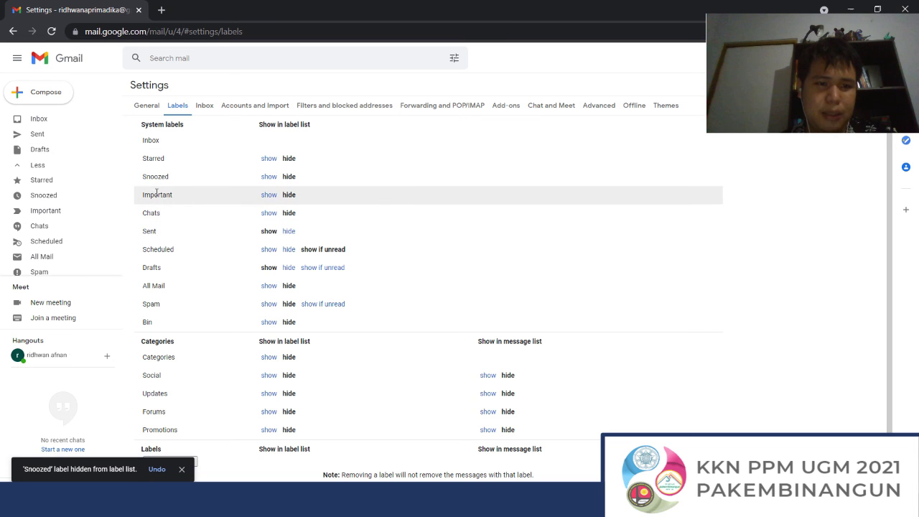
click(264, 195)
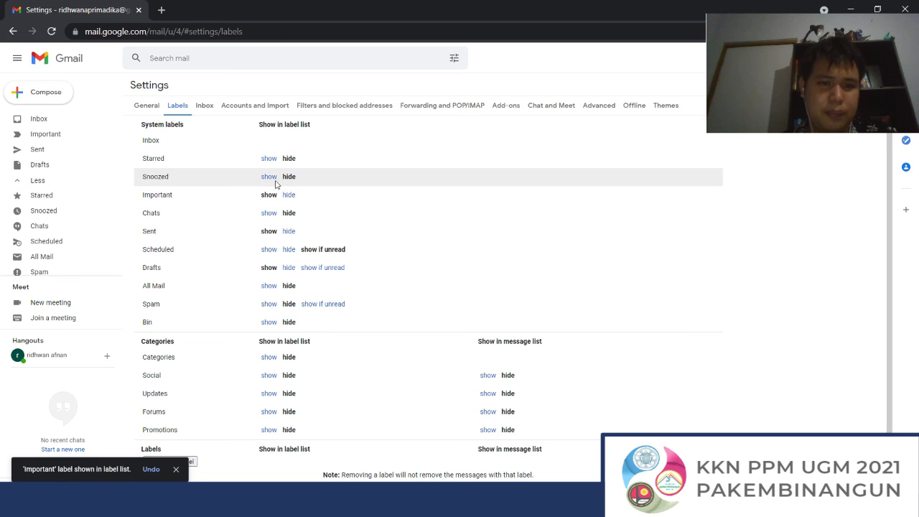
click(269, 177)
click(269, 158)
scroll(291, 158, down, 1)
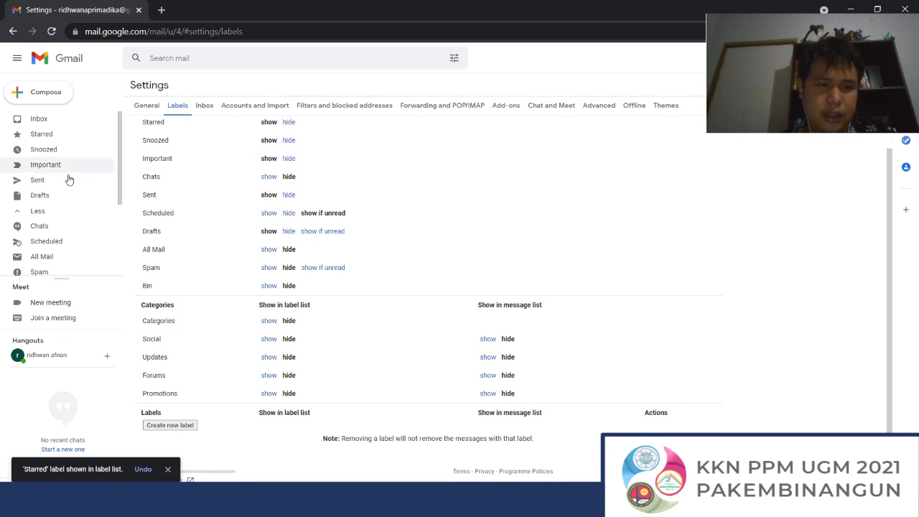
click(180, 425)
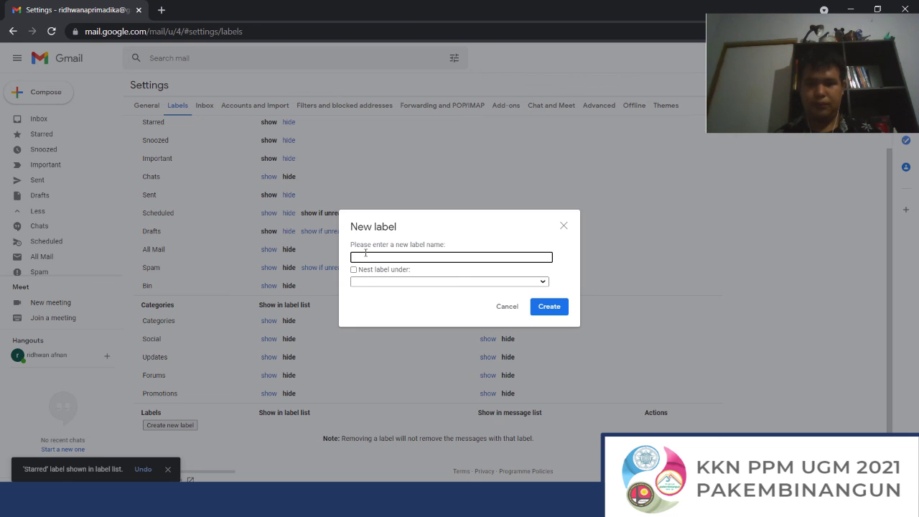
Step: Create the label 'Desa Wisata' without nesting it under any parent label
text(Desa)
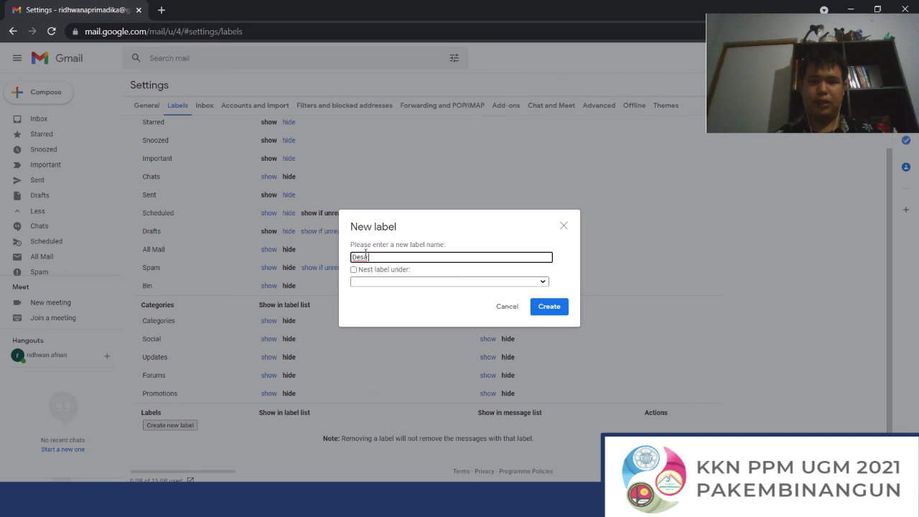
text( Wisata)
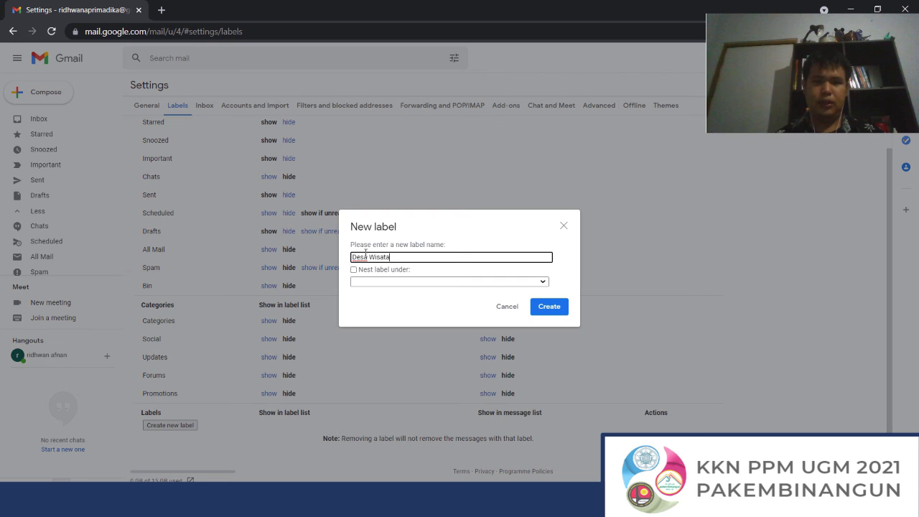
click(380, 282)
click(386, 286)
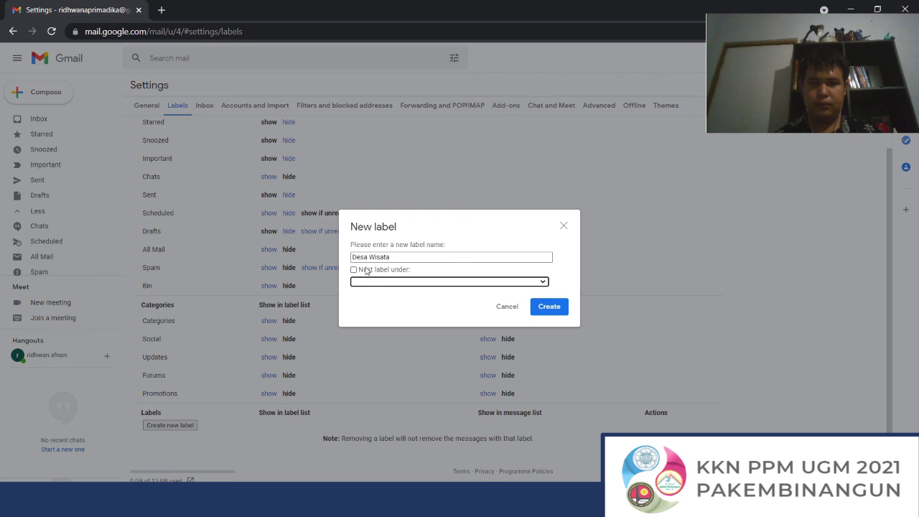
click(551, 312)
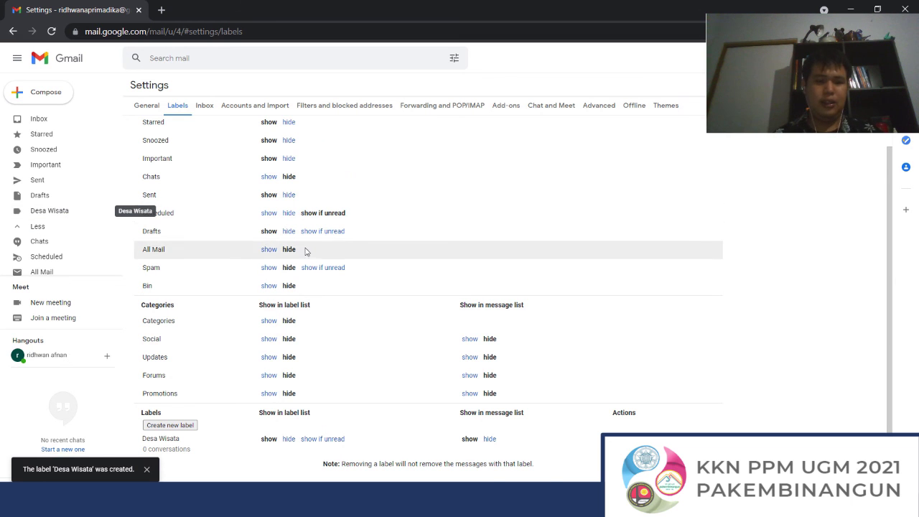
scroll(305, 250, down, 1)
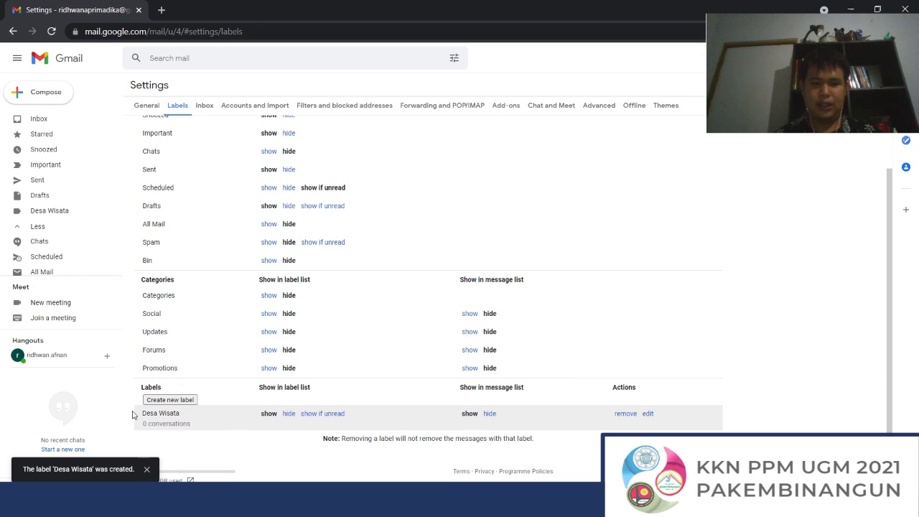
scroll(45, 256, down, 2)
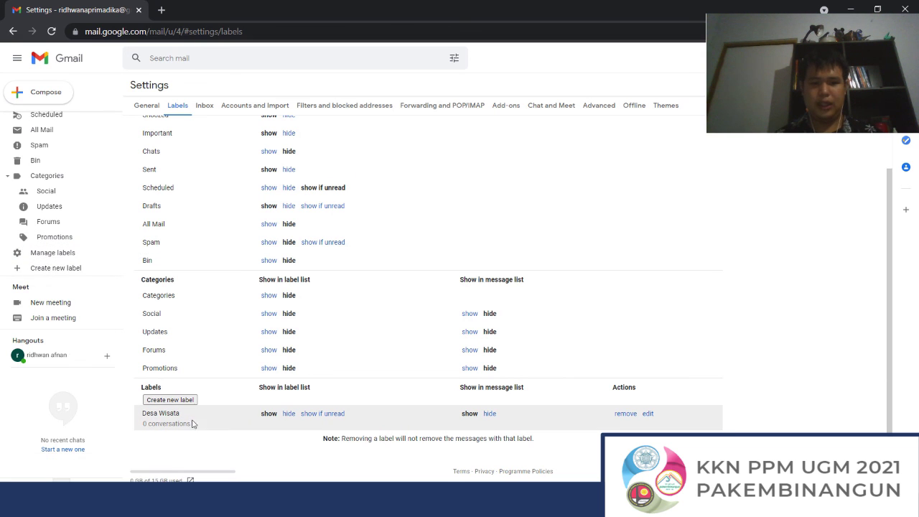
Step: Delete the Desa Wisata label, then return to the Inbox and expand the full folder list
click(622, 415)
click(547, 289)
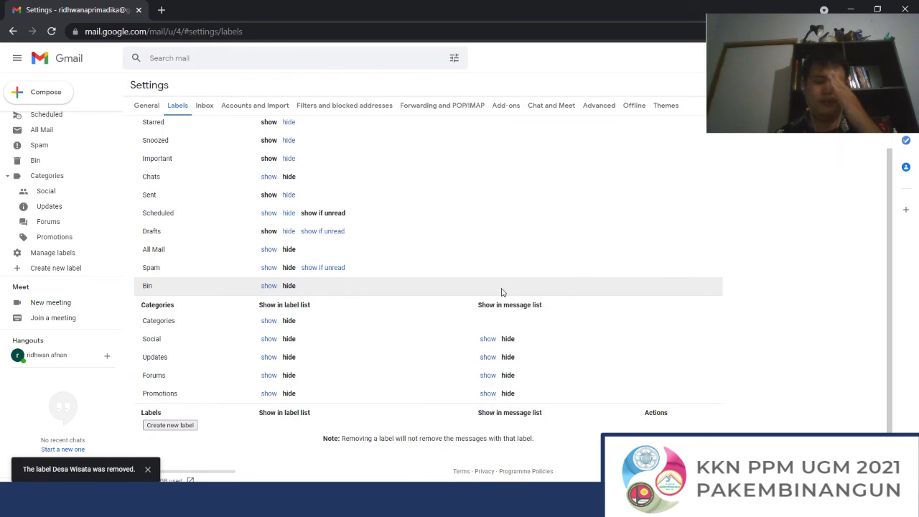
scroll(58, 149, up, 3)
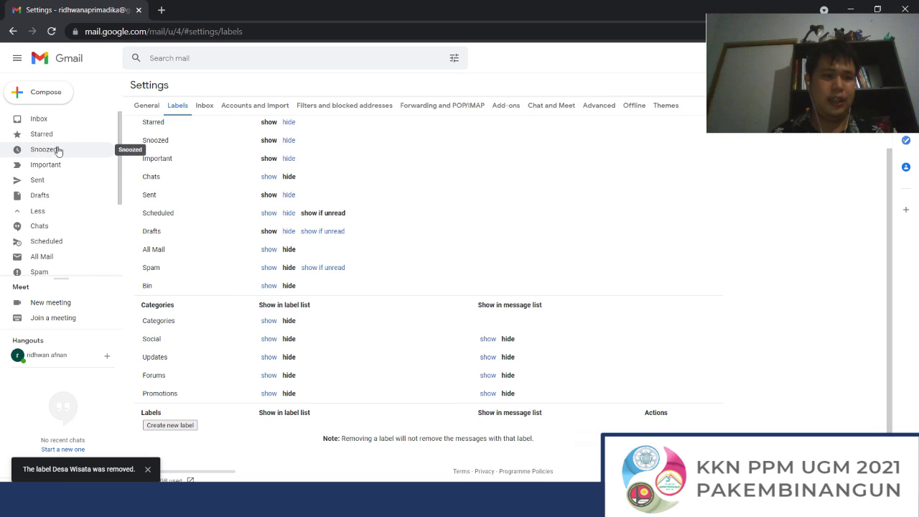
click(64, 124)
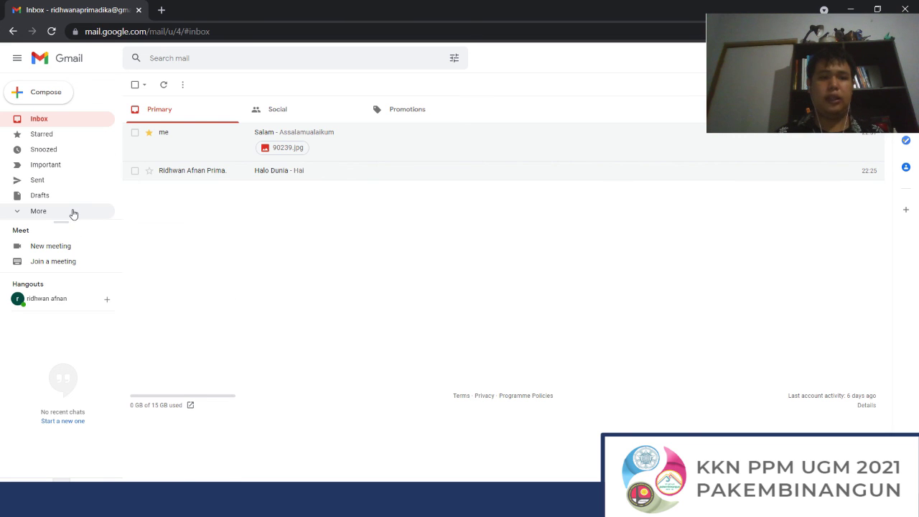
click(51, 215)
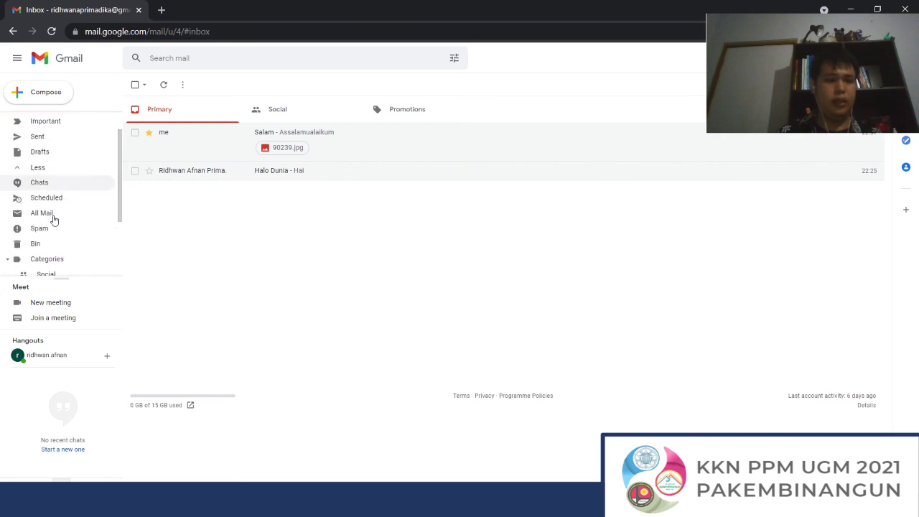